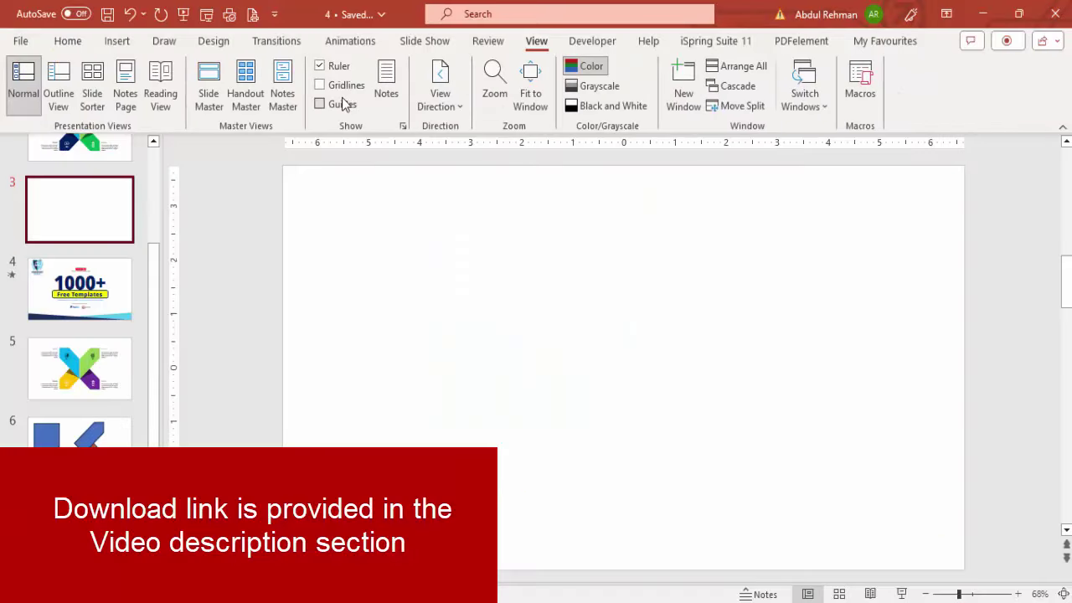
Turn on the slide guides and draw an Arrow: Pentagon shape on the slide.
click(118, 40)
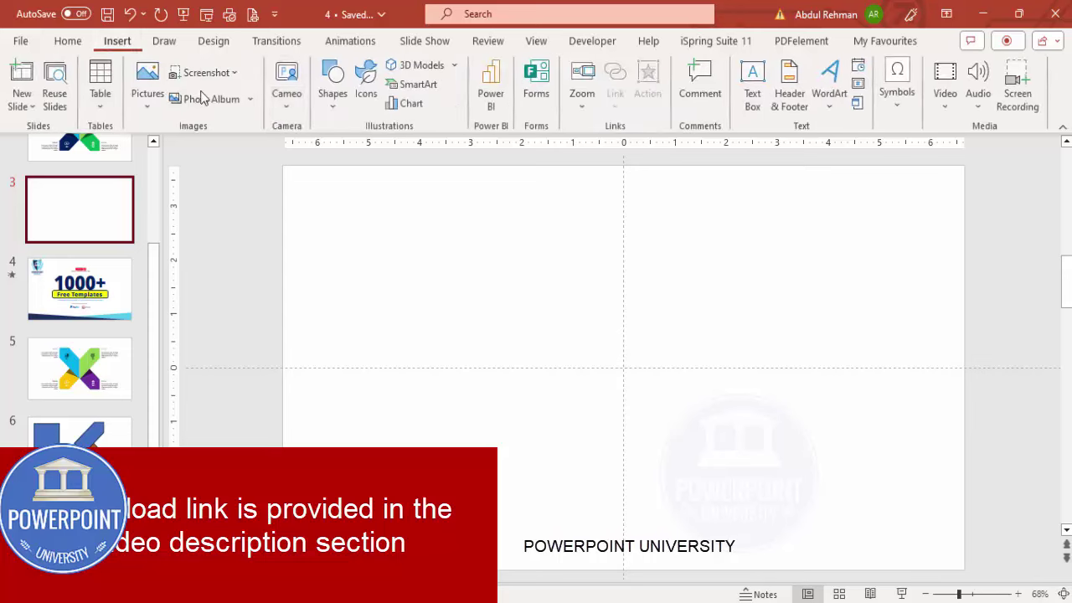
click(332, 99)
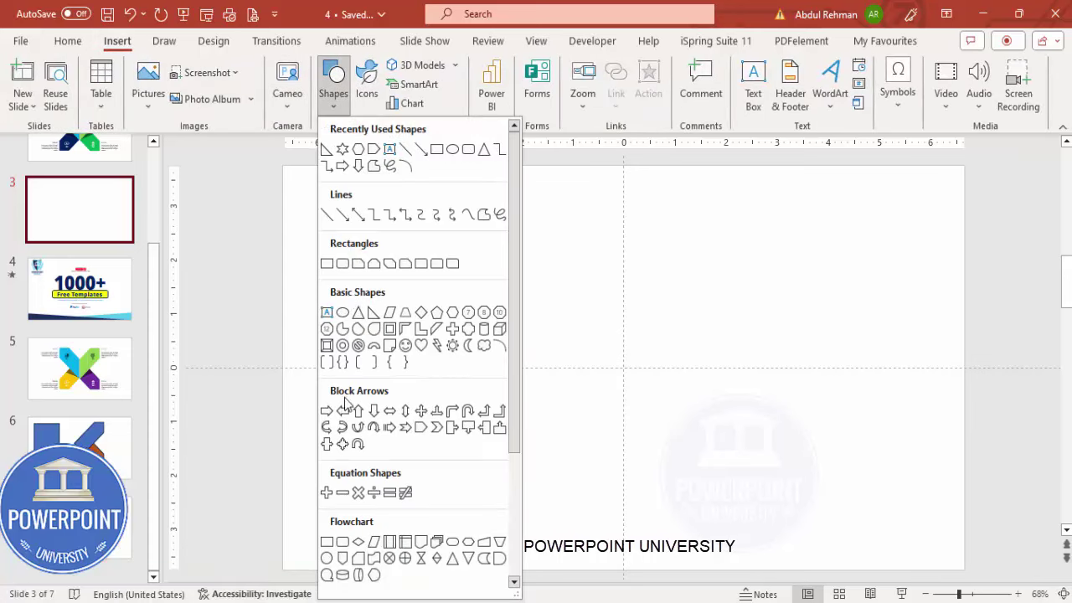
click(421, 427)
drag(702, 350, 645, 321)
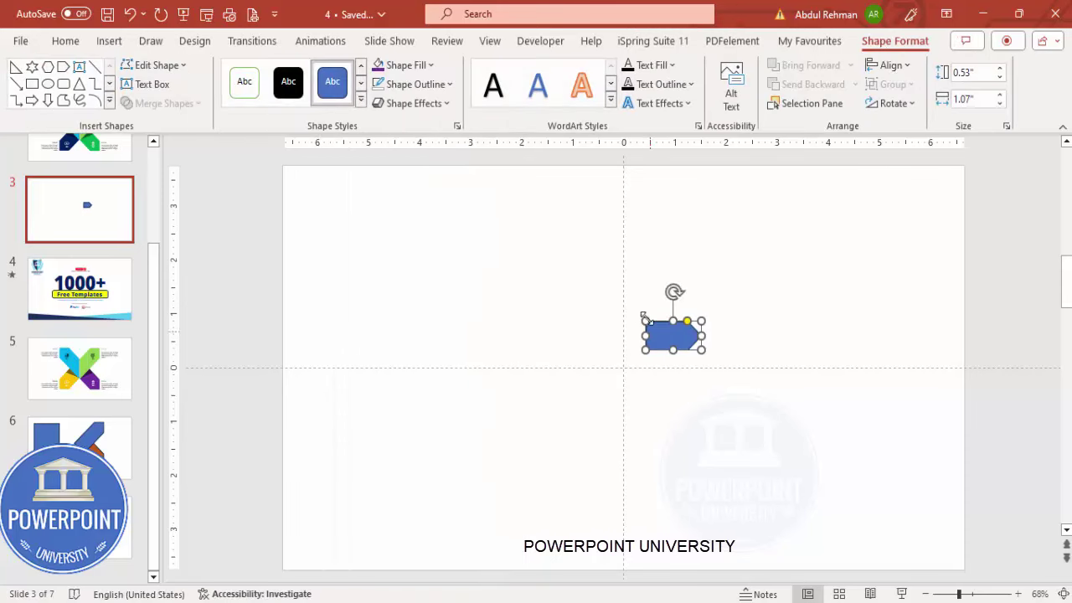
Size the pentagon arrow to 1.75" high and 4.45" wide.
click(982, 73)
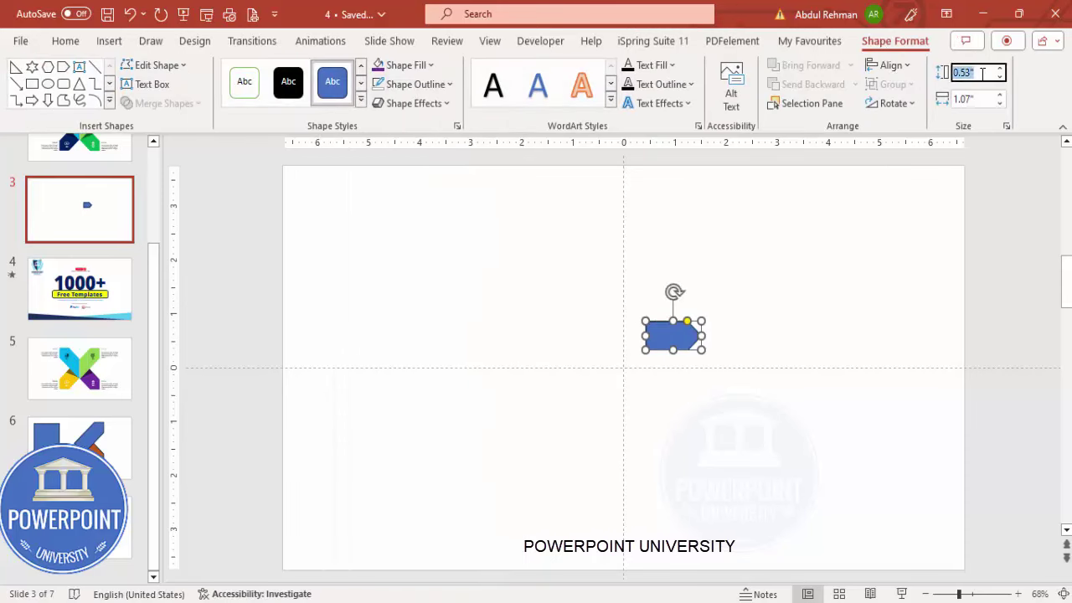
text(1.75)
click(983, 100)
text(4)
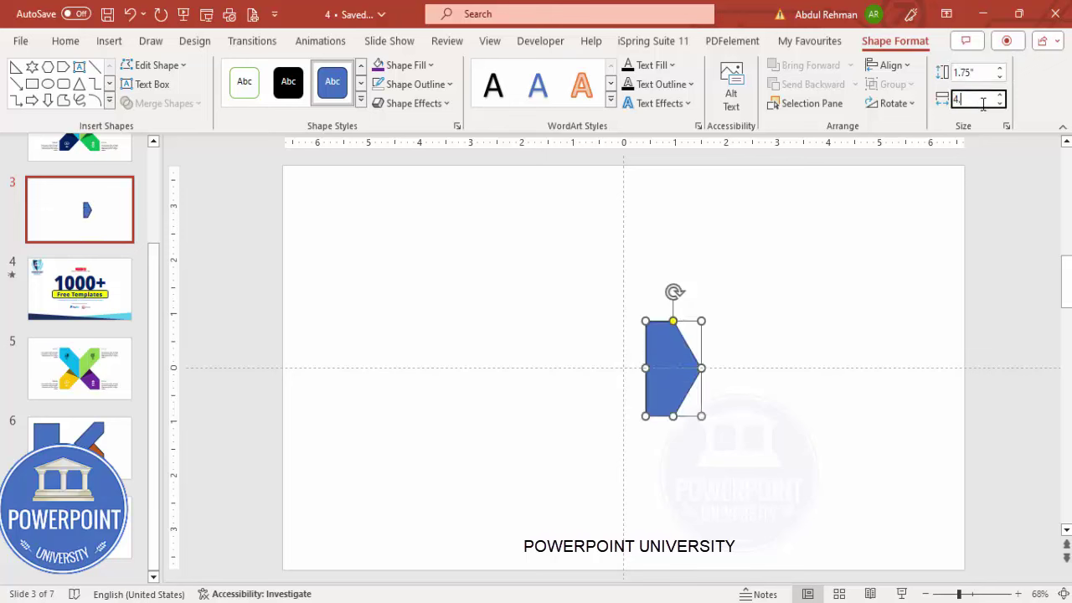
text(.45)
key(Return)
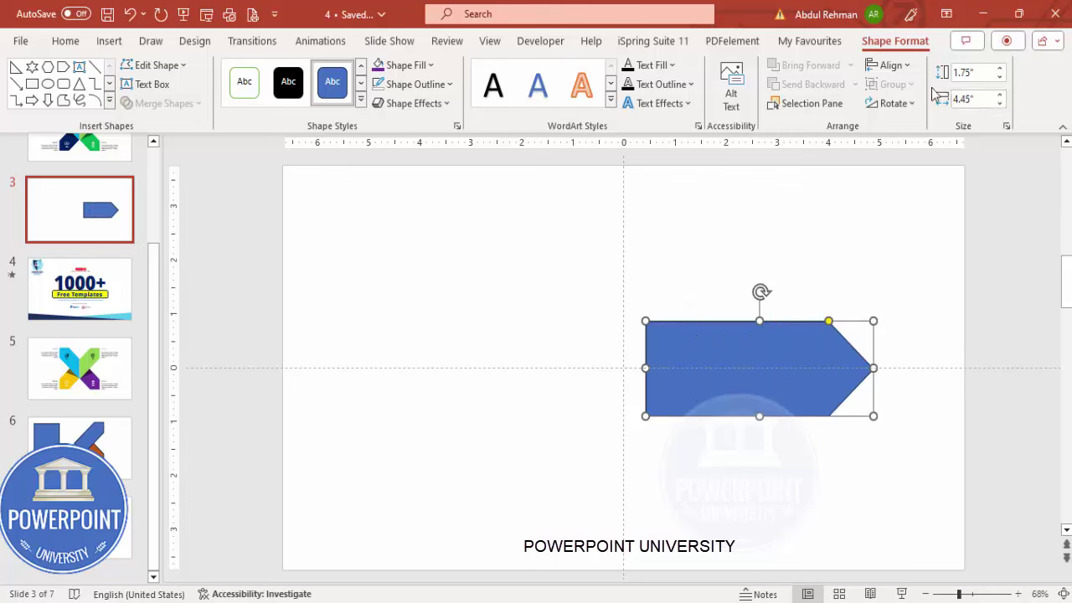
click(414, 83)
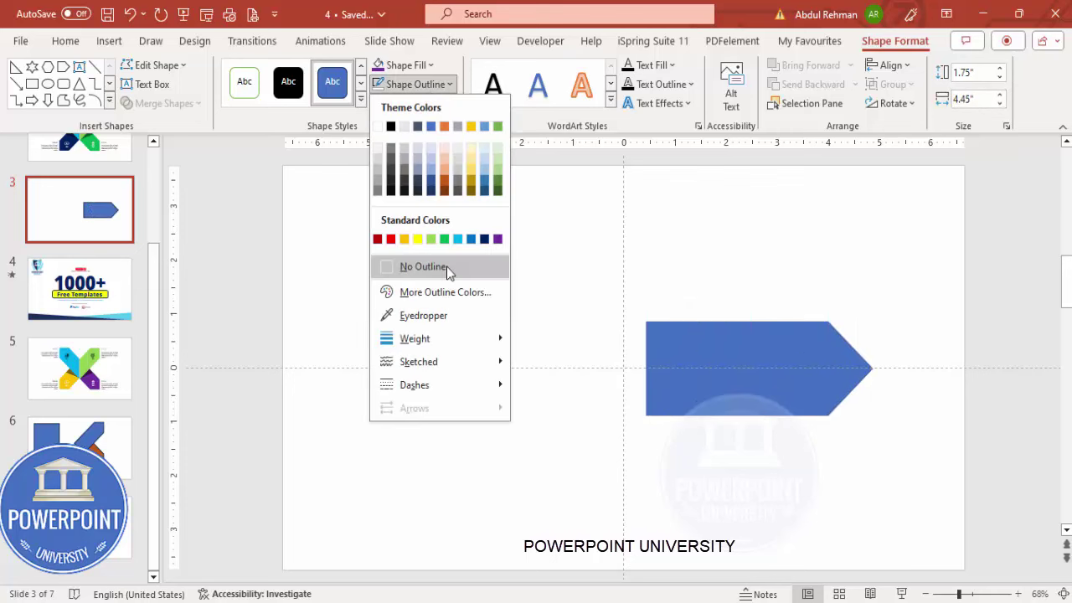
Remove the arrow's outline, tilt it 45° up-right above the slide centre, and duplicate it.
click(446, 266)
drag(718, 344, 699, 339)
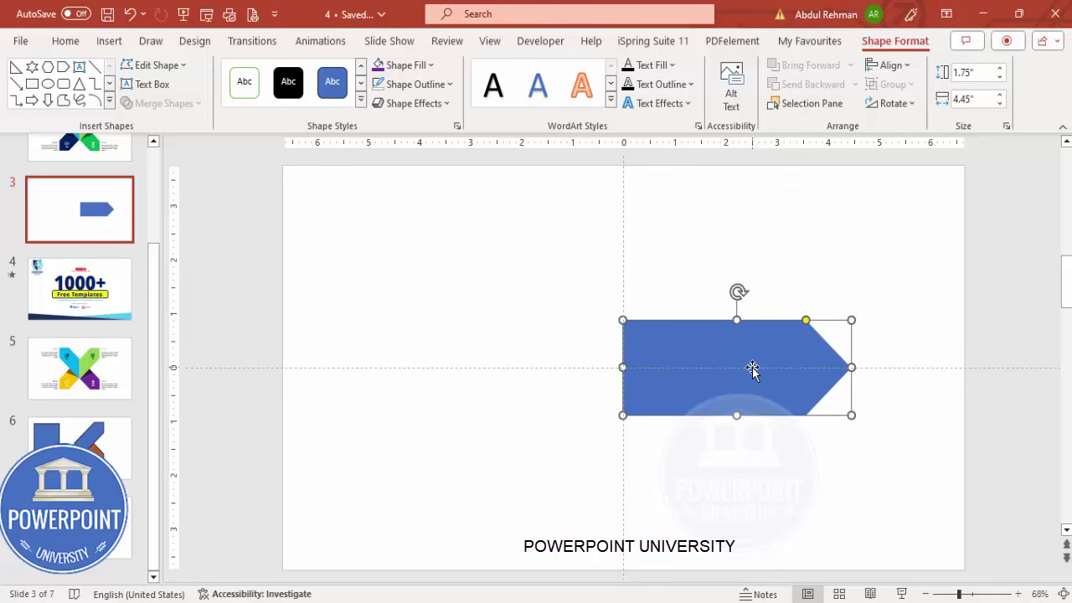
key(alt+Left)
key(alt+Left)
key(alt+Left)
drag(741, 406, 646, 363)
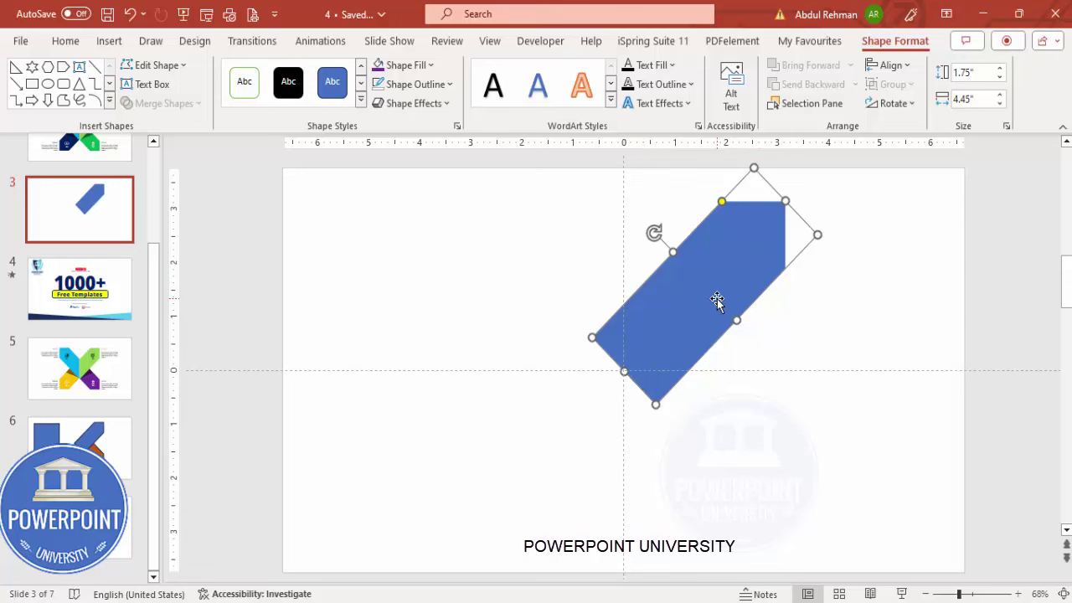
key(ctrl+d)
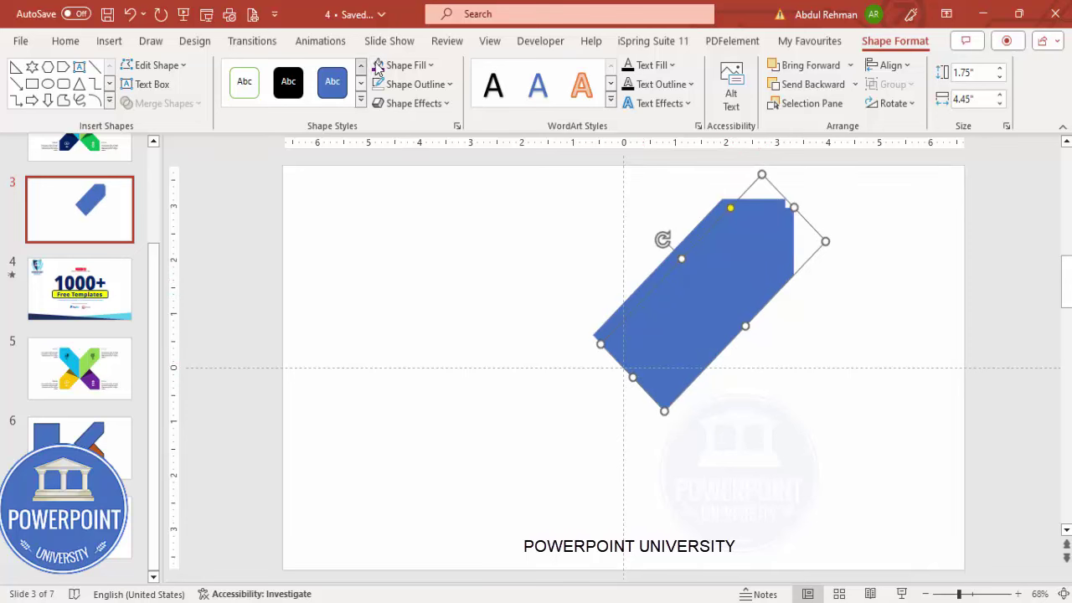
click(405, 65)
Fill the copy gold, rotate it to point down-right, and move it below the blue arrow.
click(472, 160)
mouse_move(735, 258)
mouse_down()
mouse_move(726, 268)
mouse_move(740, 269)
mouse_up()
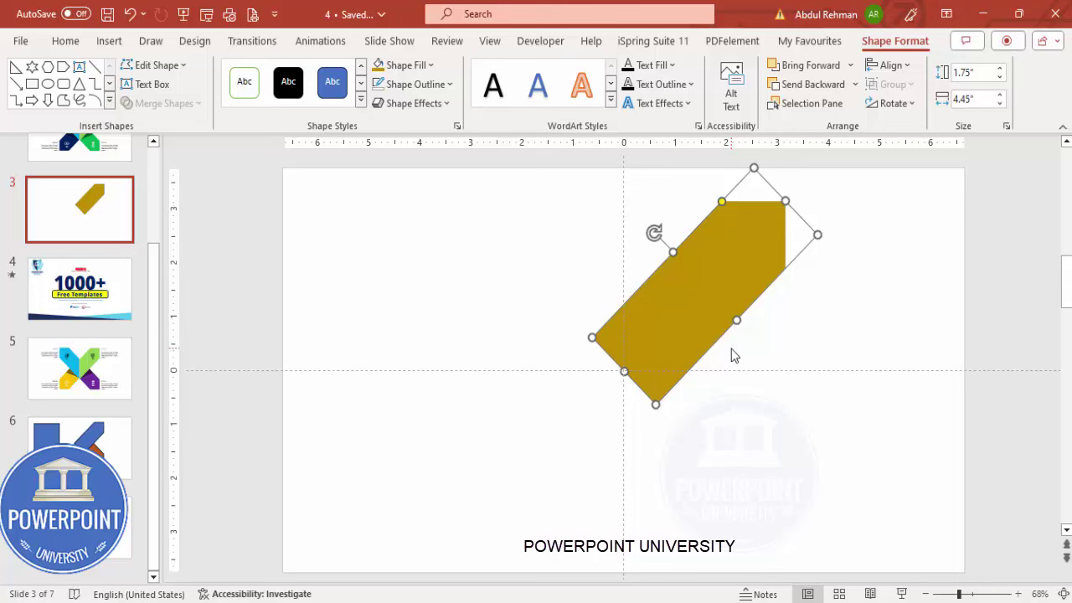
key(alt+Right)
key(alt+Right)
key(alt+Right)
key(alt+Right)
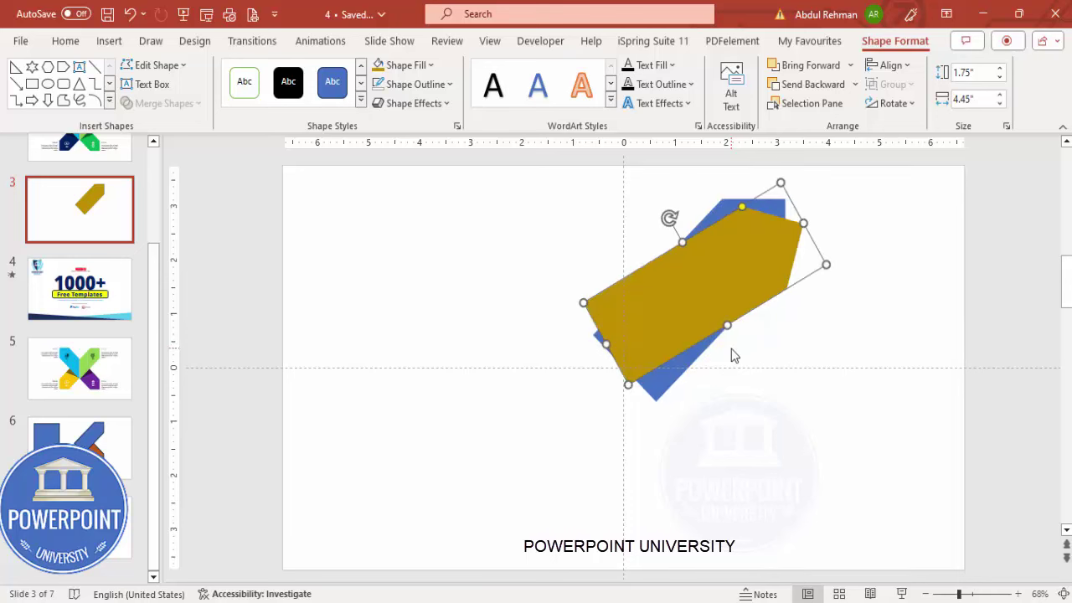
key(alt+Right)
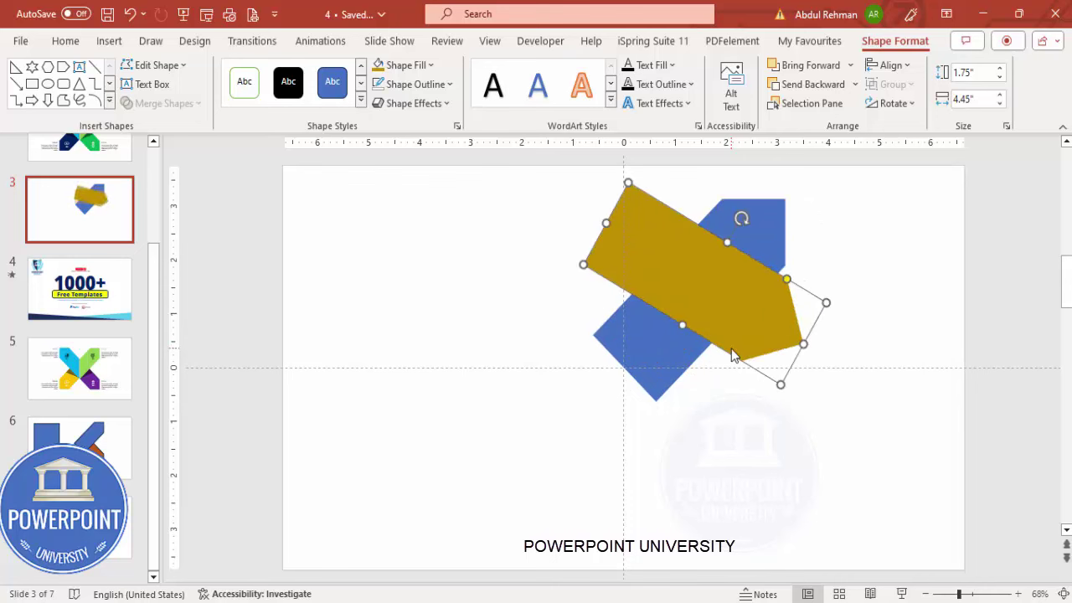
key(alt+Right)
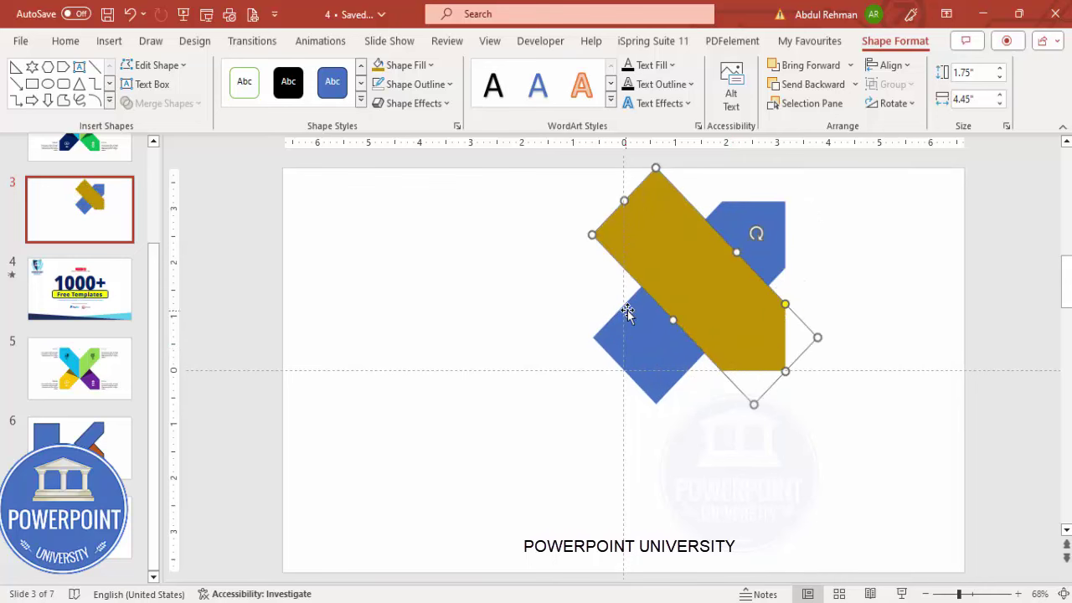
drag(687, 285, 683, 376)
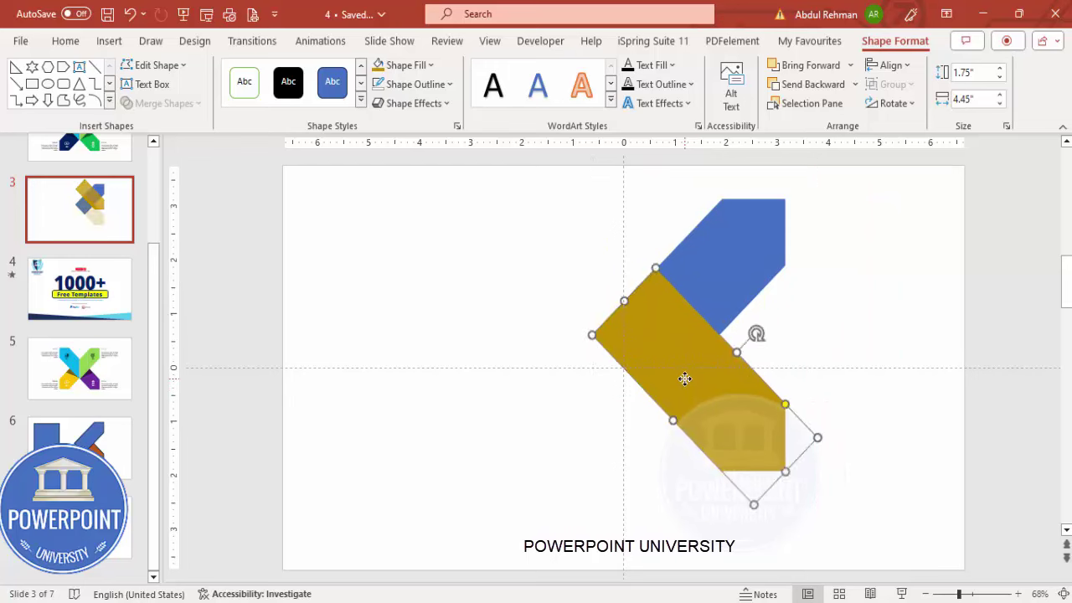
Send the gold arrow backward behind the blue arrow's lower end.
click(855, 84)
click(816, 123)
click(840, 276)
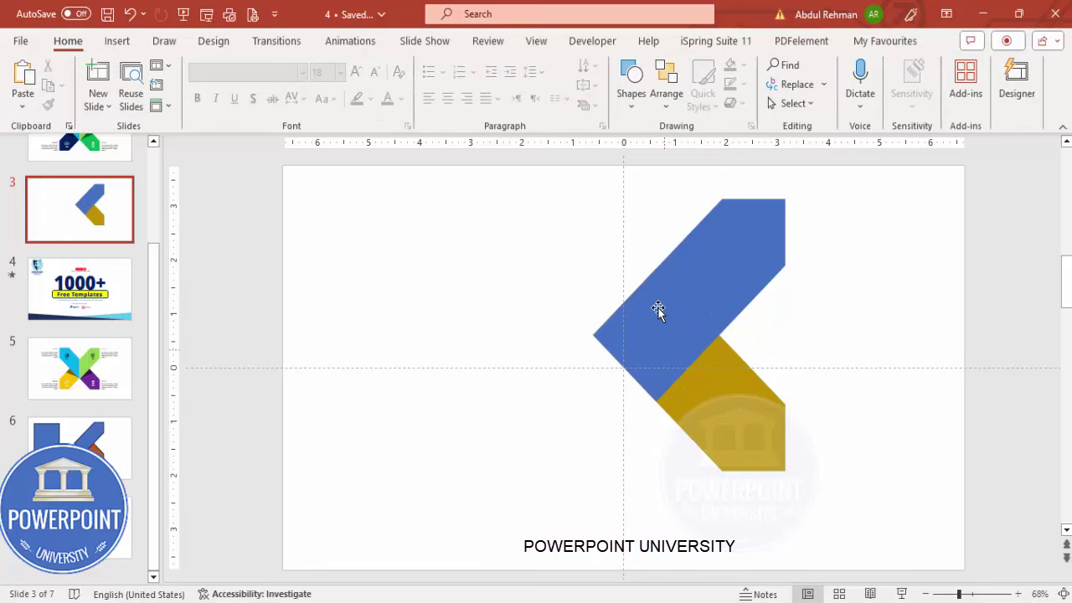
click(713, 281)
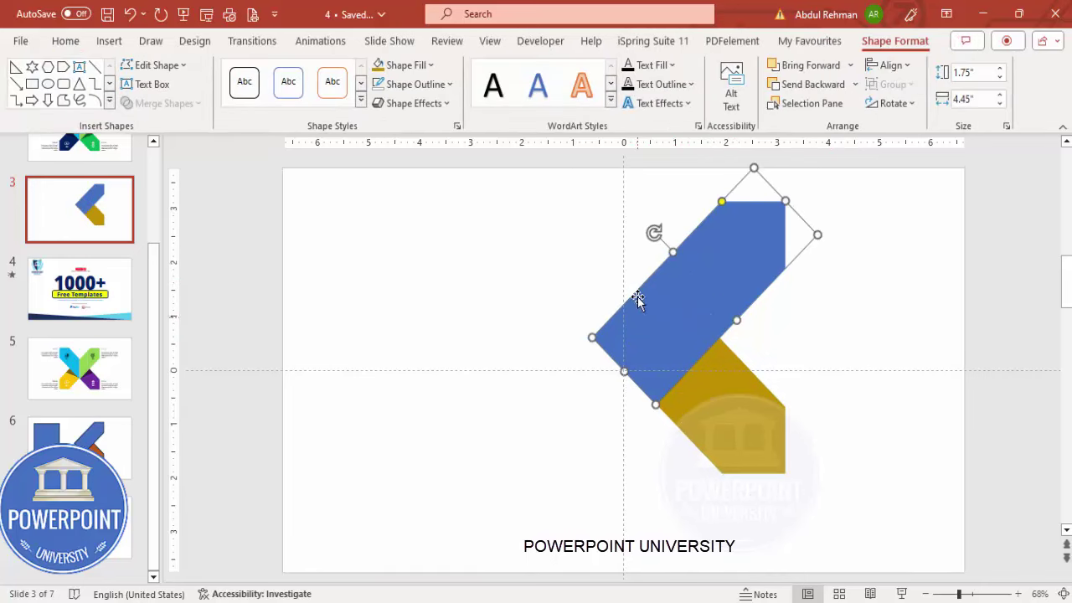
Draw a tall rectangle left of the arrows and fill it blue-grey.
click(523, 238)
click(117, 40)
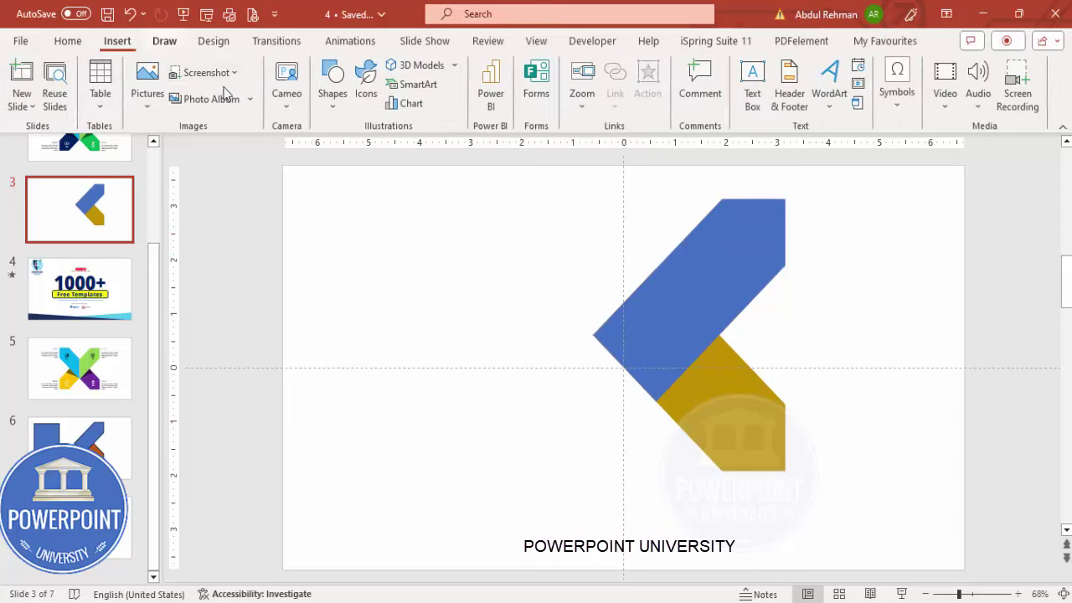
click(335, 97)
click(327, 263)
drag(477, 231, 637, 514)
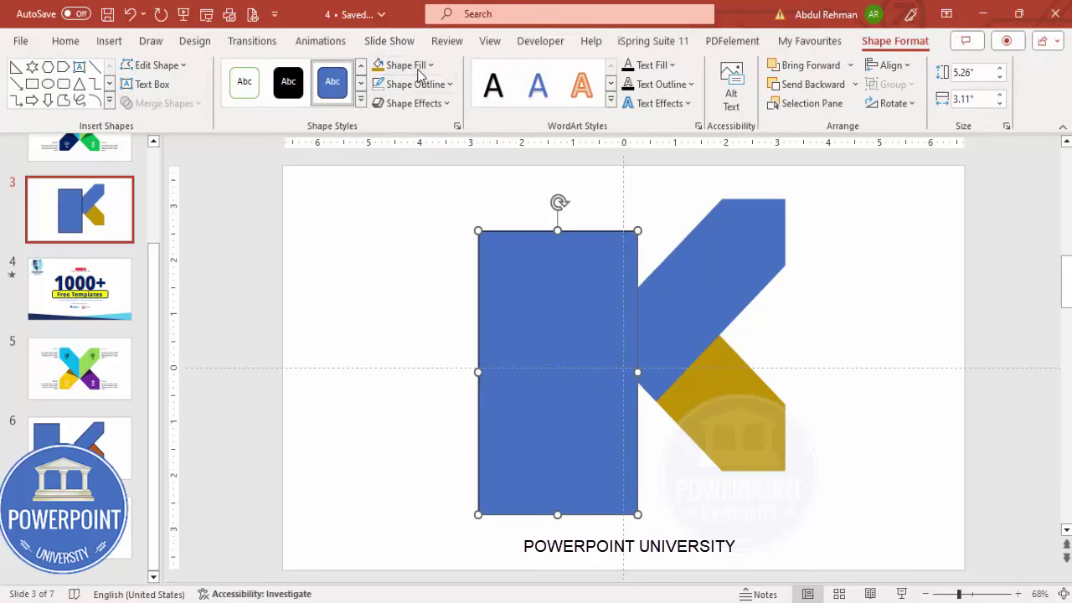
click(418, 65)
click(418, 147)
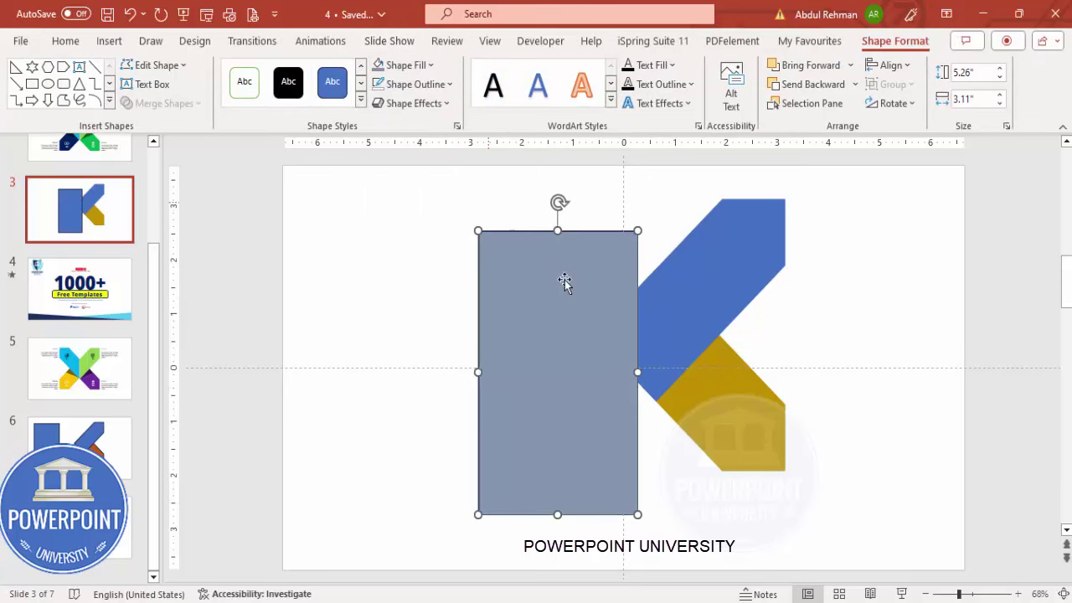
Set the rectangle's transparency to 50% in Format Shape.
right_click(572, 297)
click(658, 561)
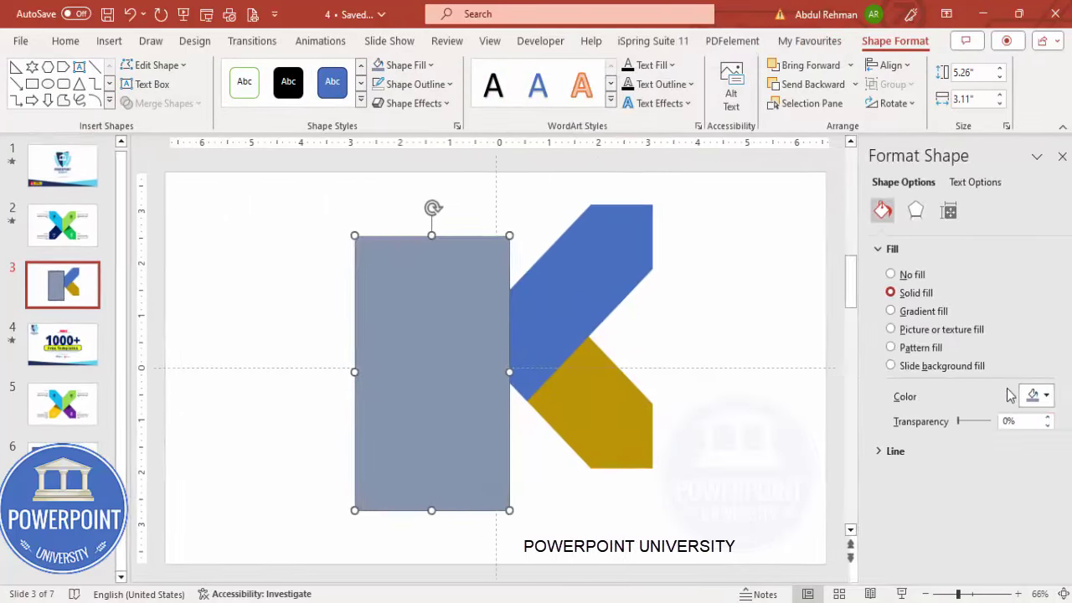
click(905, 426)
text(50)
key(Return)
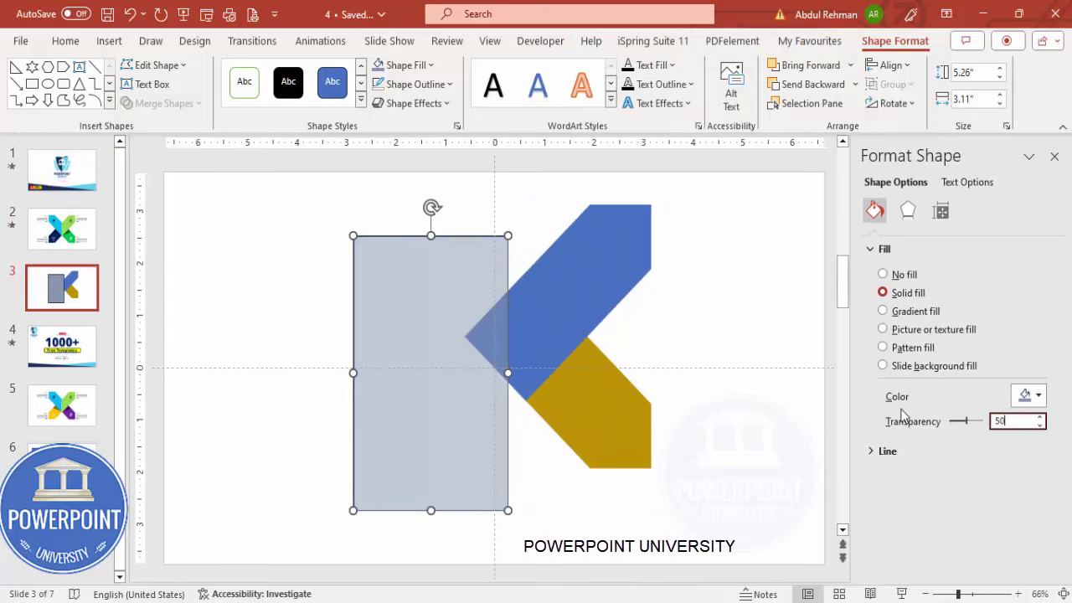
Adjust the rectangle's height and move it left beside the chevron's tip.
click(529, 458)
click(457, 416)
drag(455, 433, 497, 414)
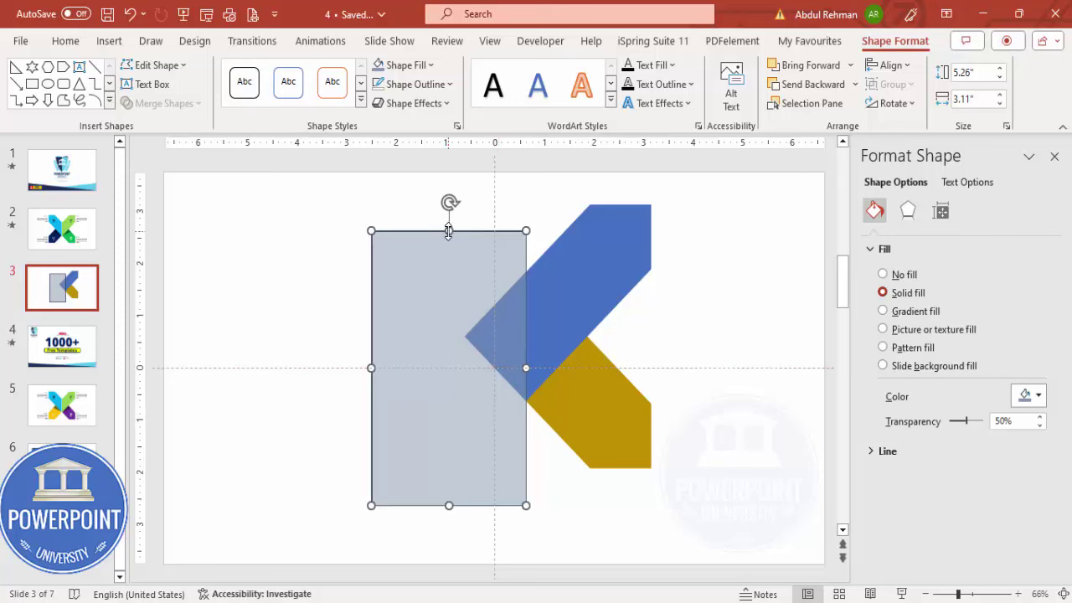
drag(449, 231, 458, 329)
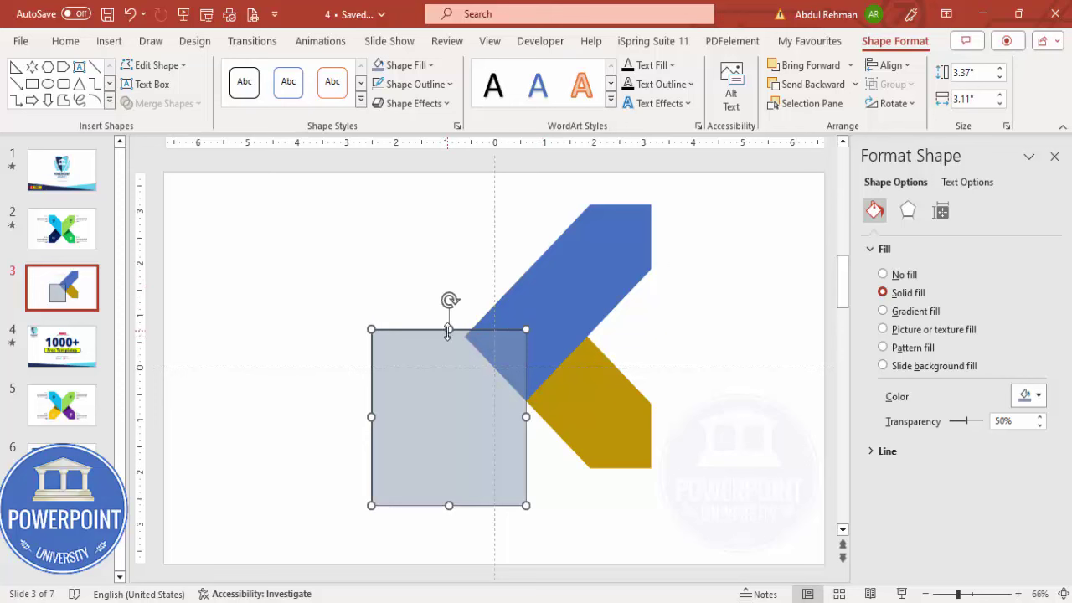
drag(449, 329, 438, 217)
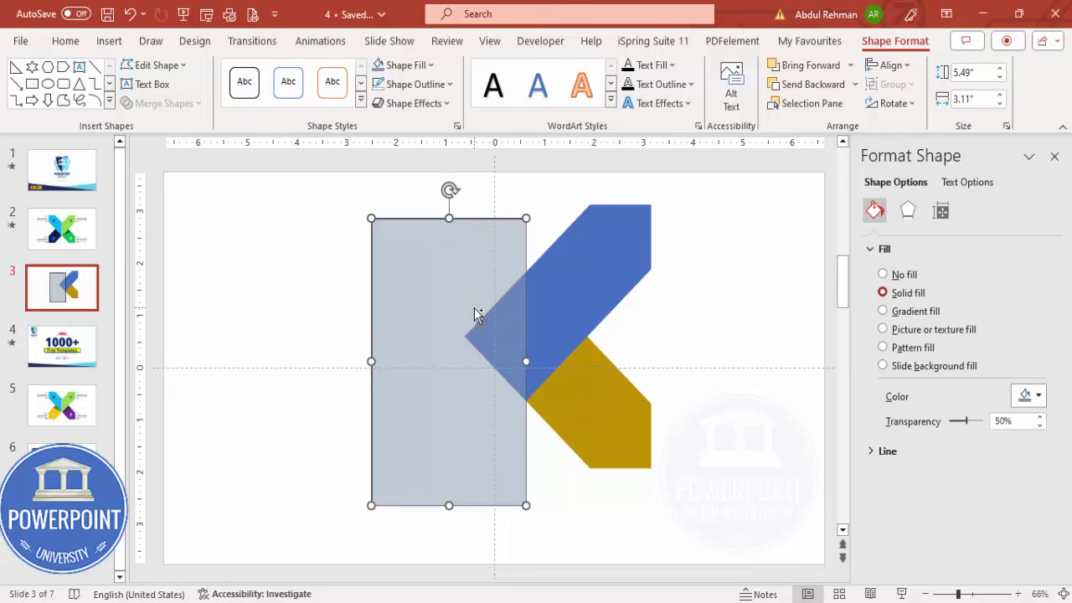
drag(490, 315, 278, 289)
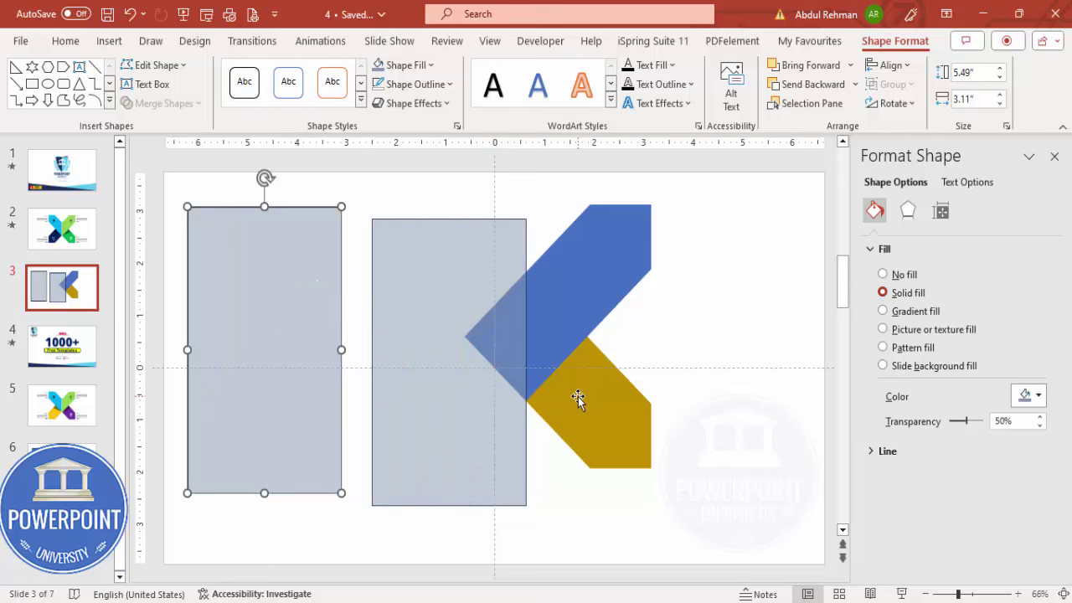
click(601, 264)
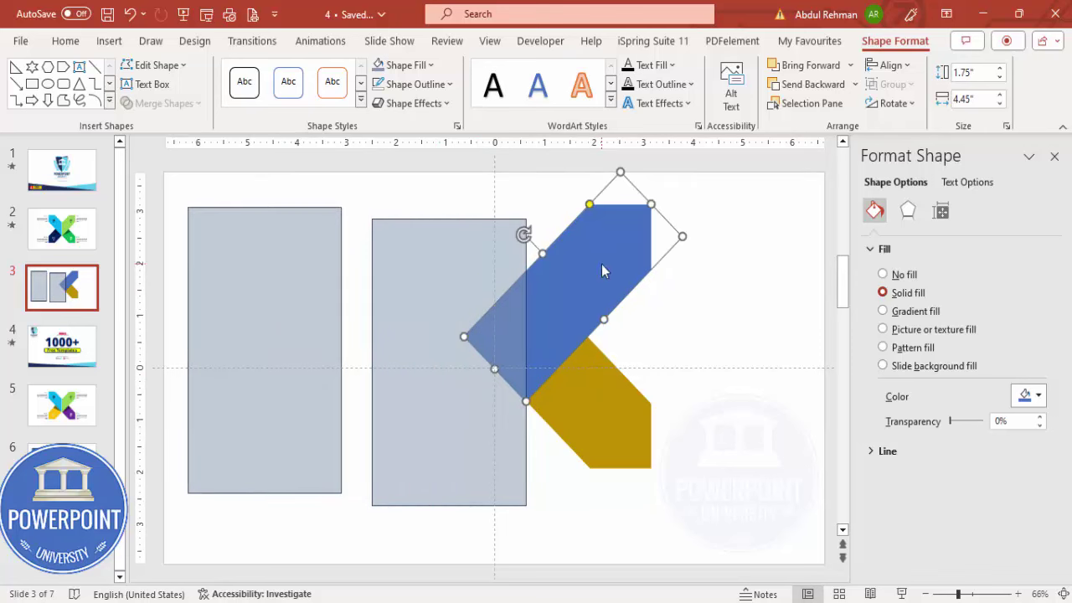
Subtract the overlapping grey rectangle from the blue piece to cut off its point.
shift+click(453, 261)
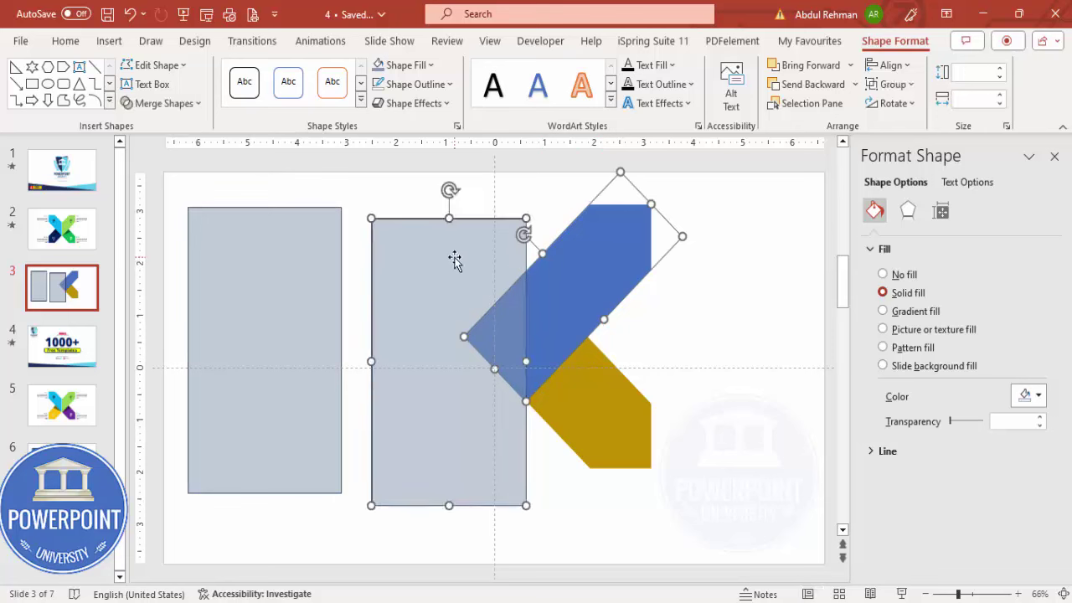
click(162, 103)
click(164, 219)
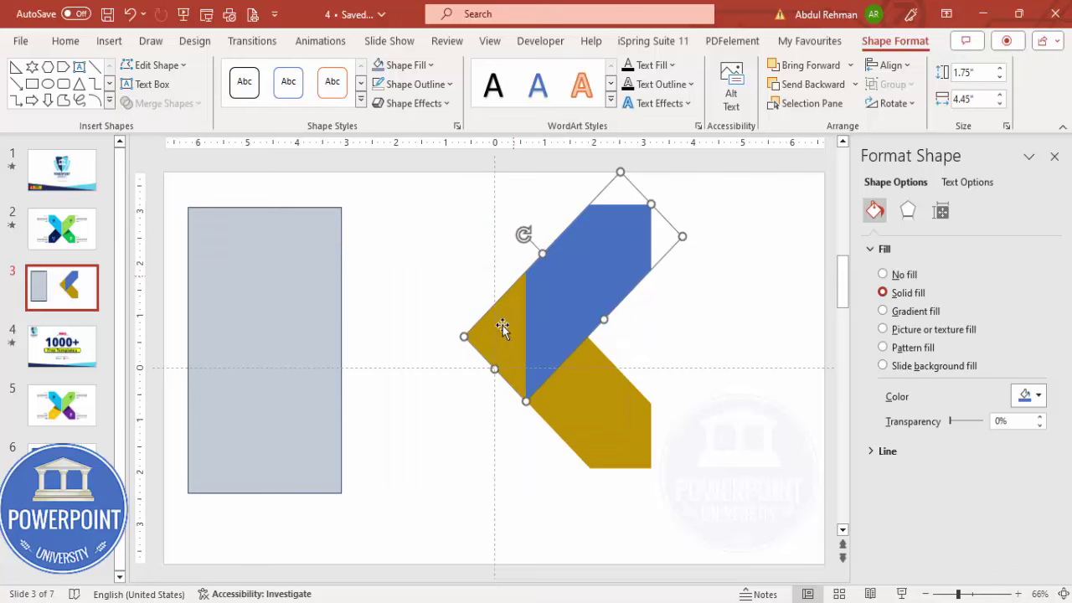
Move the other rectangle over the gold piece's tip and subtract it.
drag(309, 314, 493, 311)
click(607, 379)
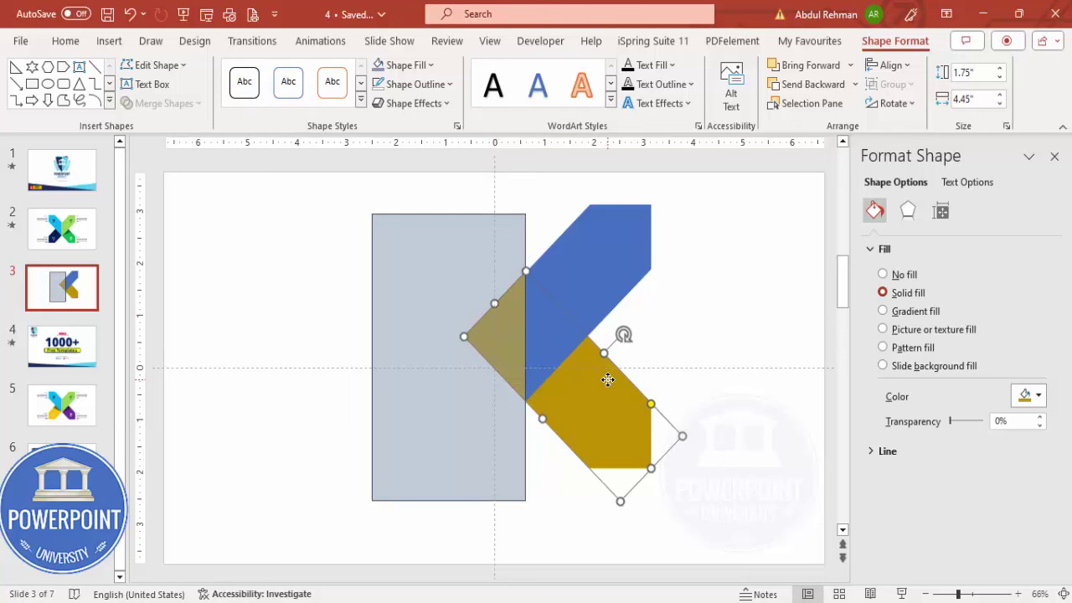
shift+click(437, 252)
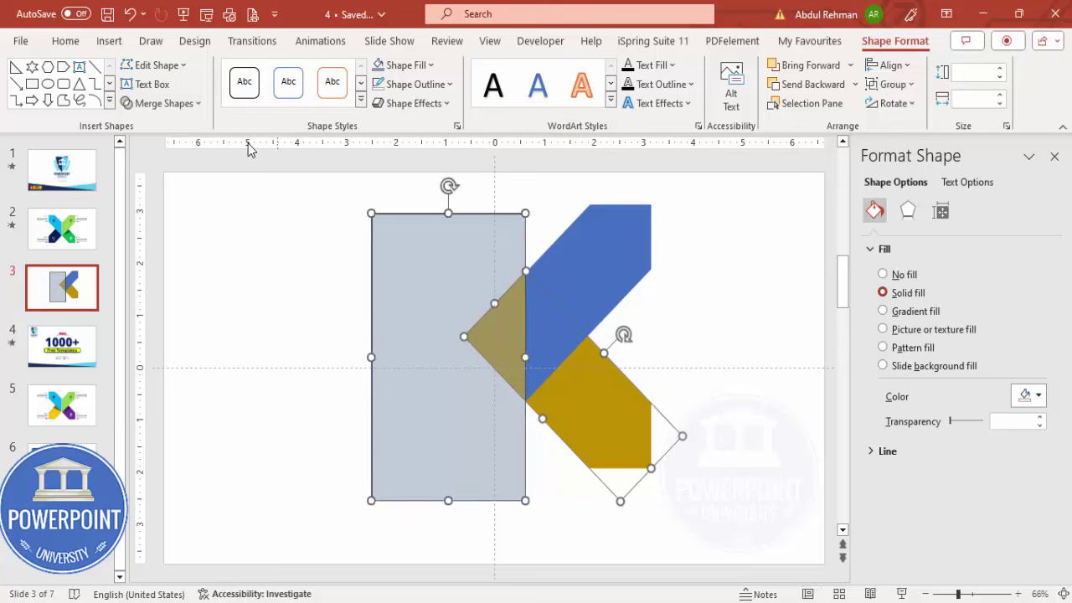
click(185, 105)
click(165, 219)
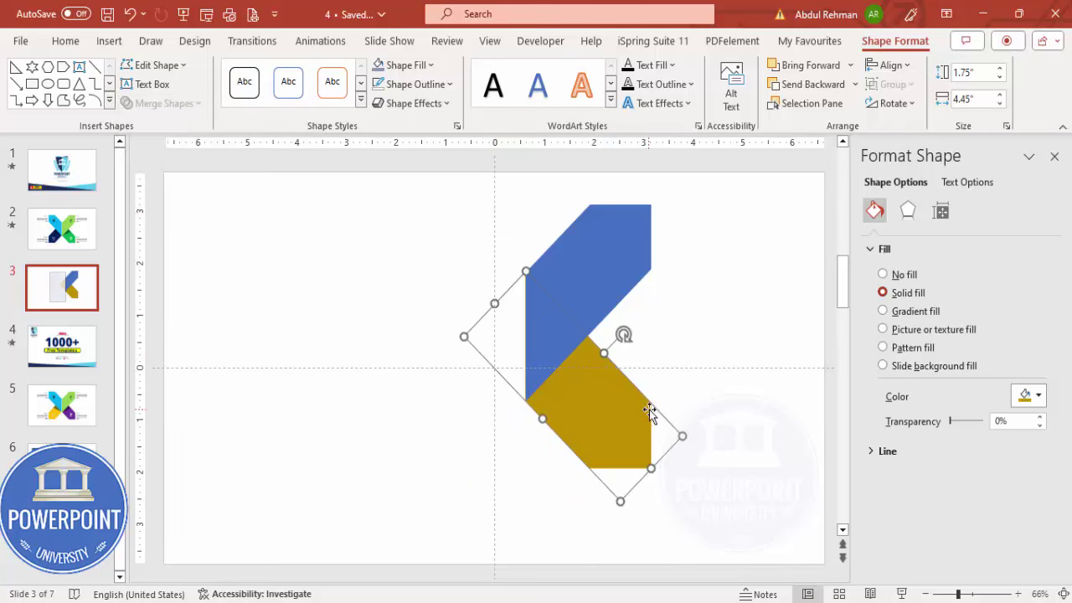
Group the blue and gold pieces and align the group's edge with the slide centre.
shift+click(598, 281)
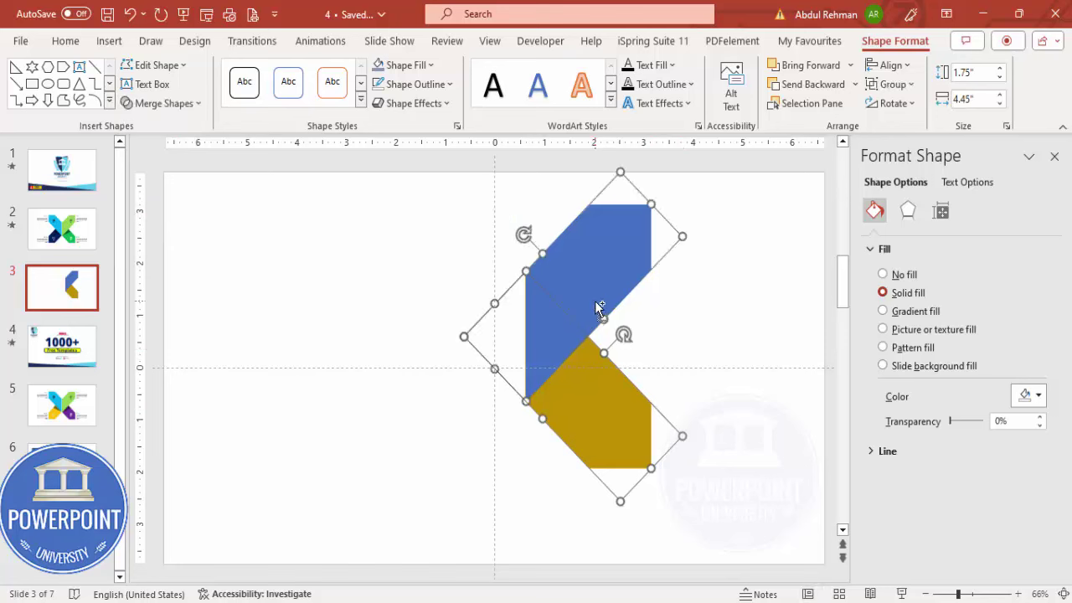
key(ctrl+g)
drag(594, 287, 565, 317)
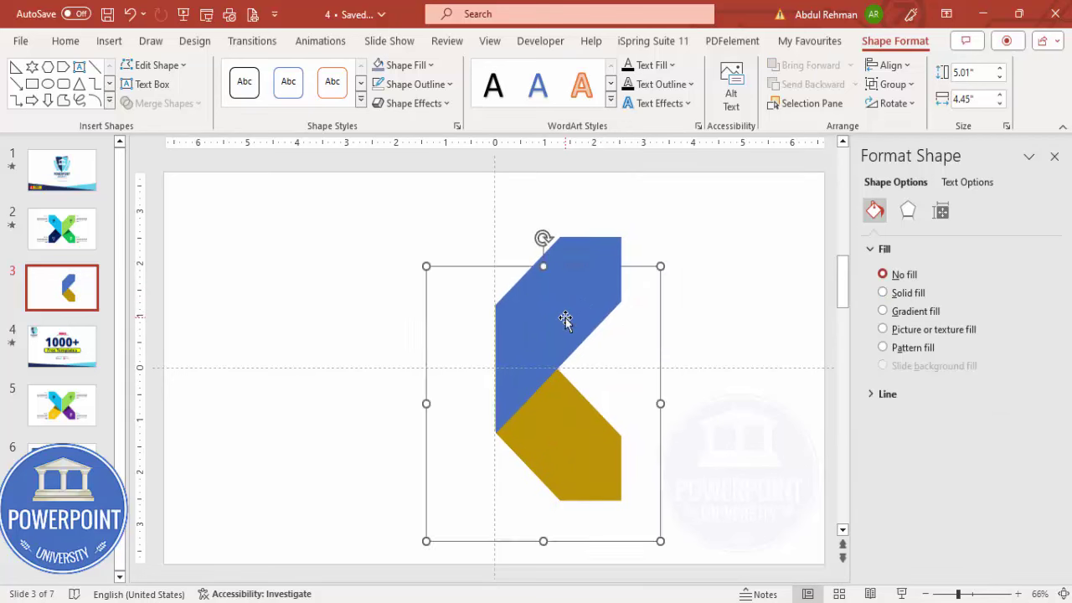
click(565, 319)
Fill the top blue piece light green and the bottom gold piece green.
click(429, 65)
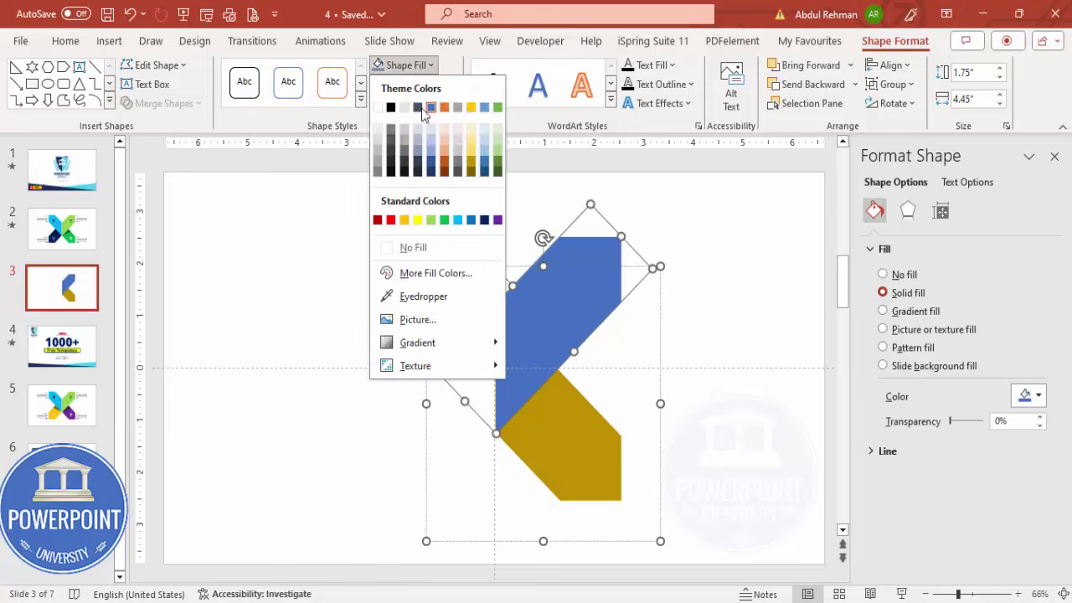
click(431, 220)
click(584, 482)
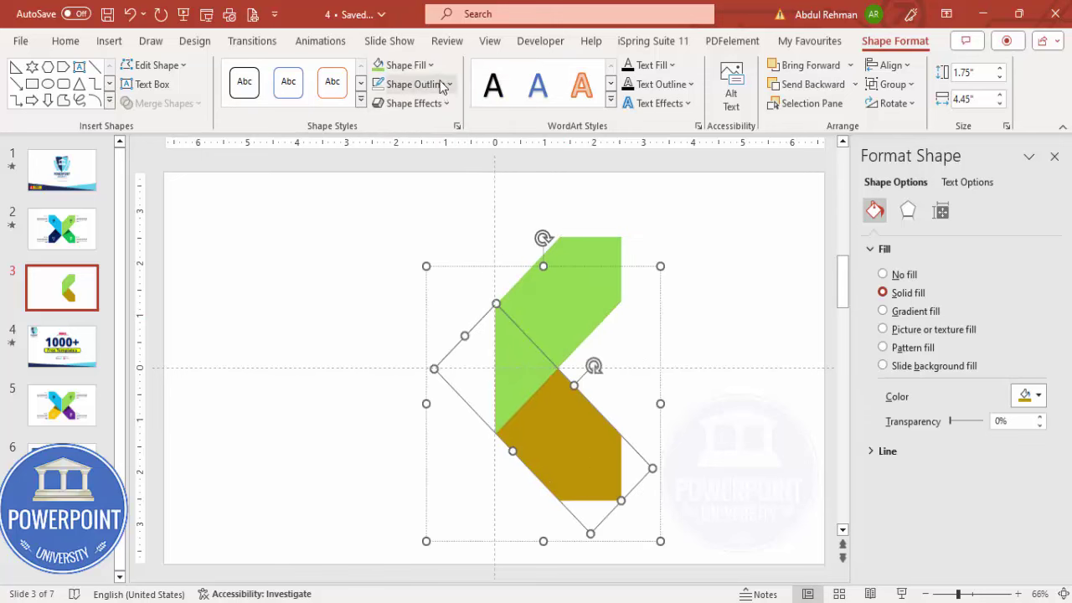
click(406, 65)
click(444, 220)
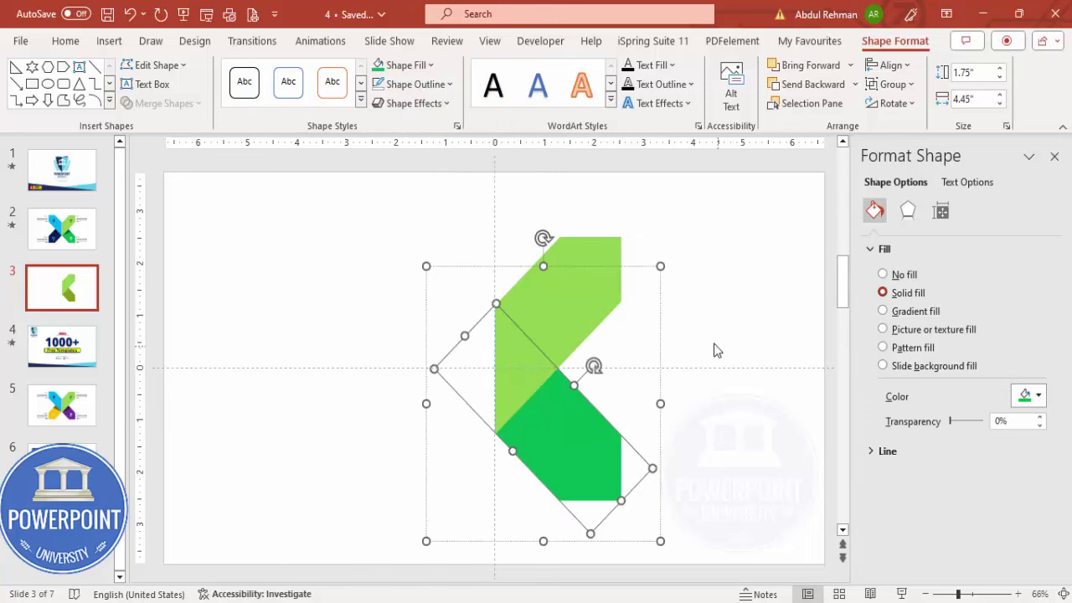
click(714, 350)
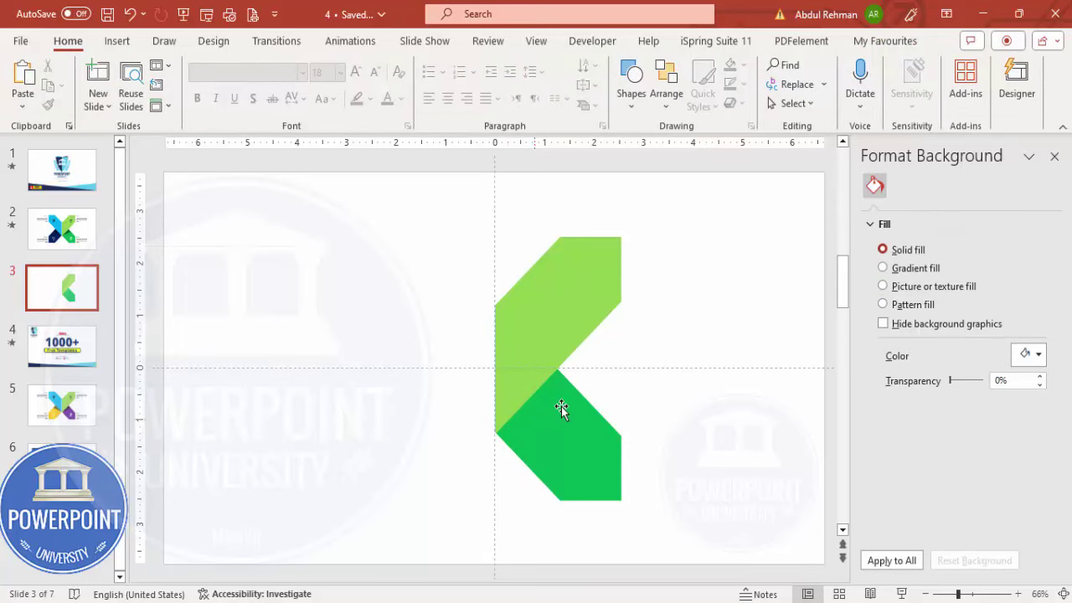
click(111, 43)
Draw a freeform triangle where the two green pieces meet.
click(334, 98)
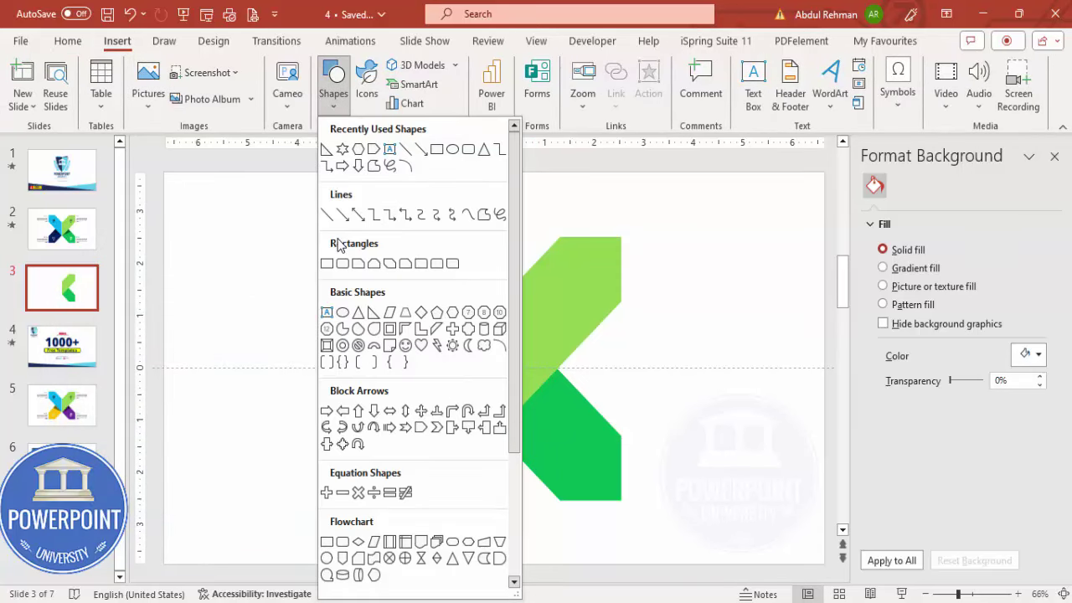
click(483, 217)
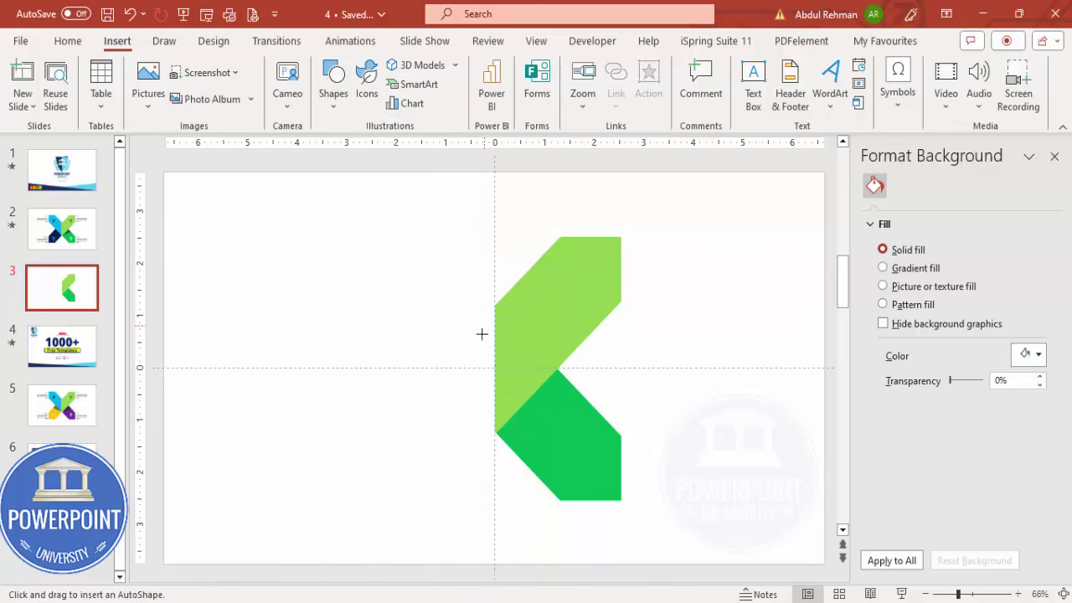
click(497, 431)
click(553, 365)
click(497, 431)
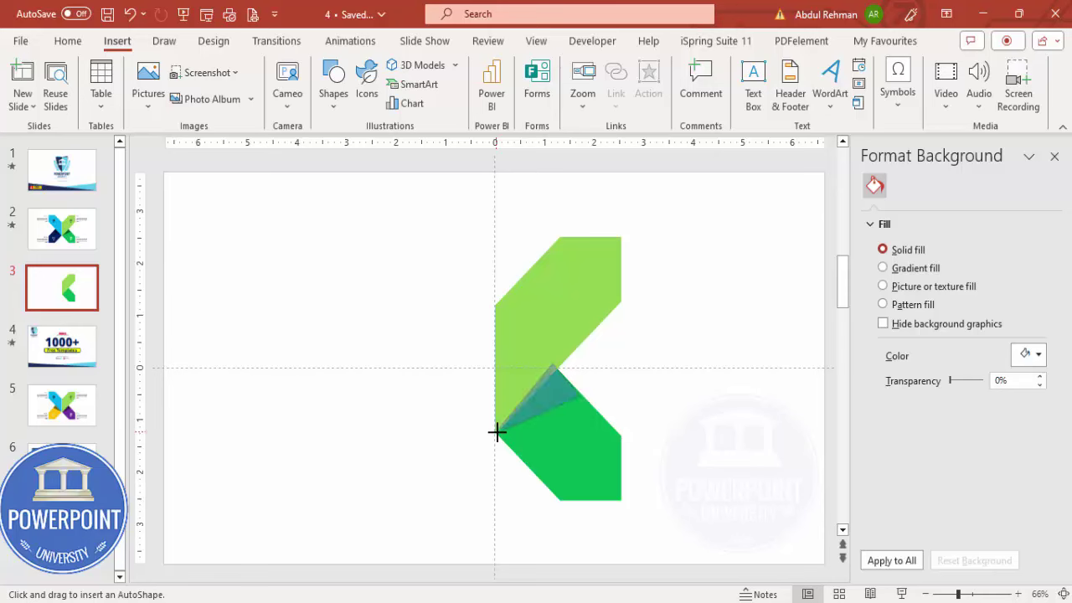
Give the triangle no outline, a black fill and 50% transparency.
click(440, 84)
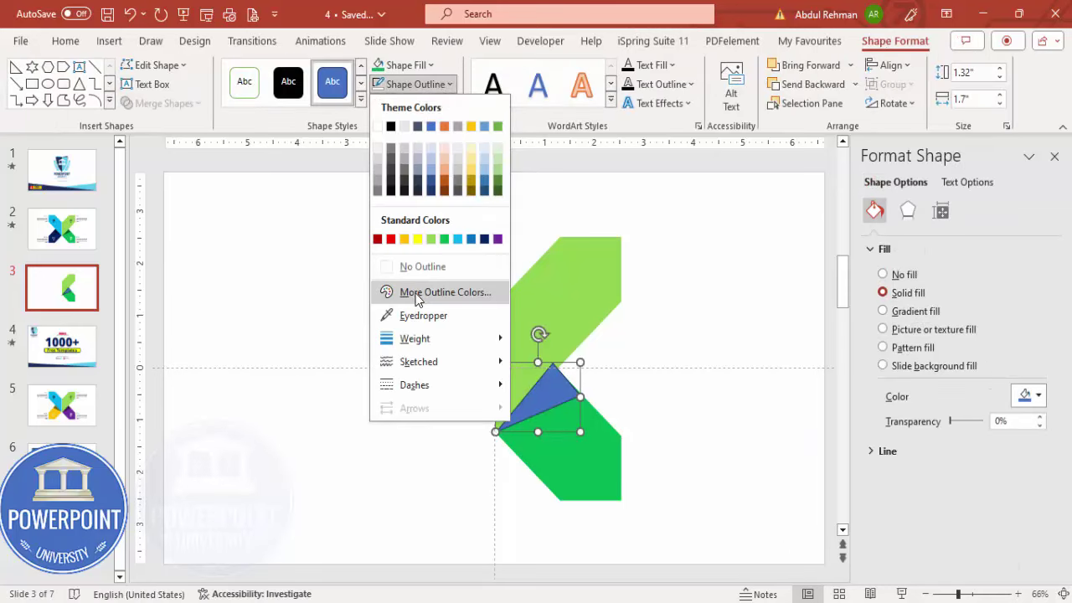
click(434, 268)
click(406, 65)
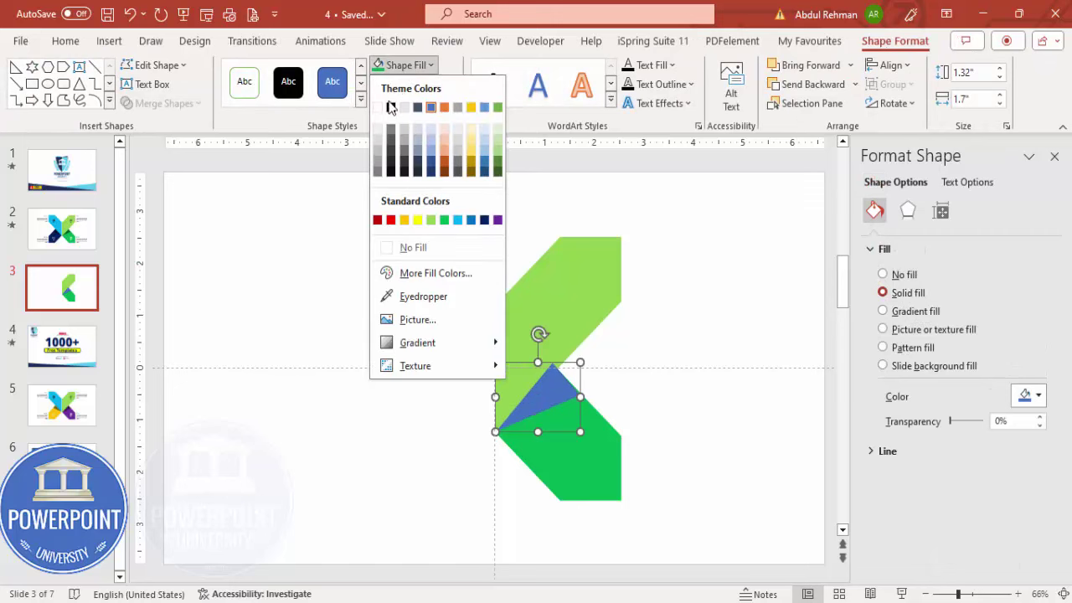
click(390, 108)
click(1005, 422)
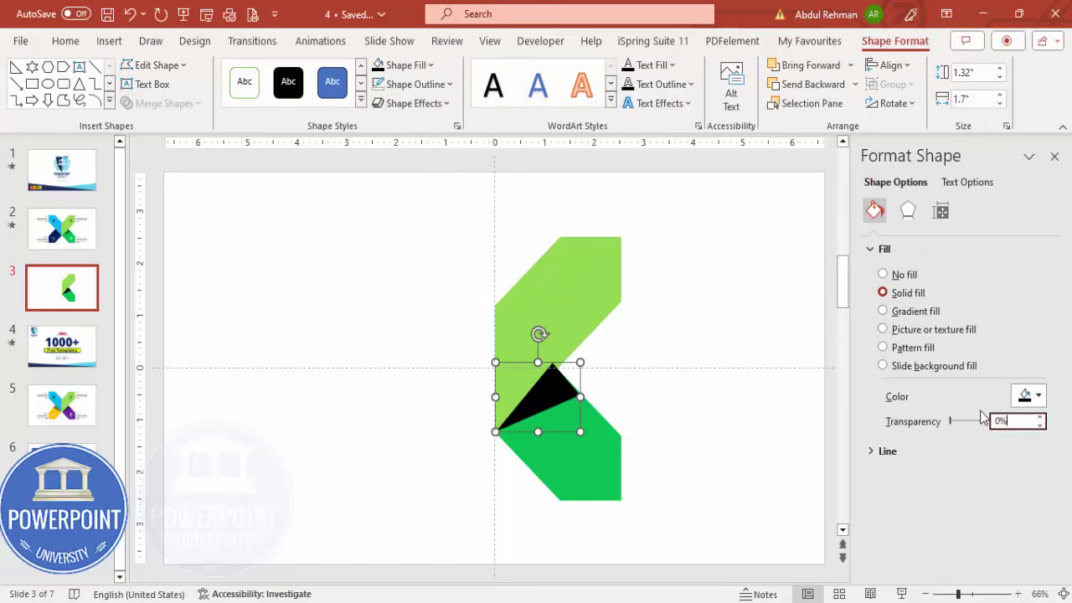
text(50)
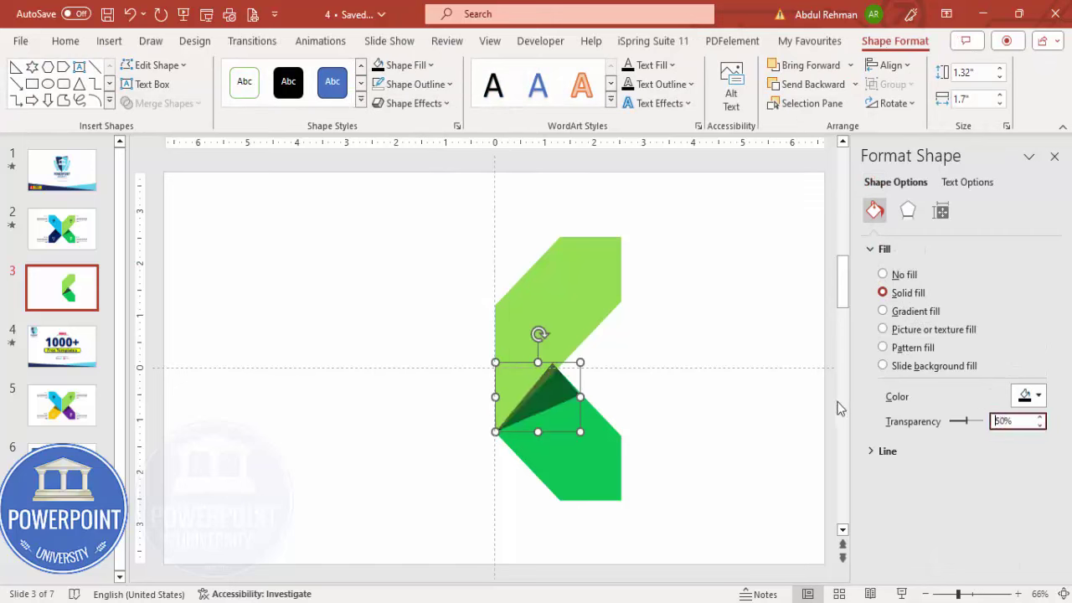
click(578, 299)
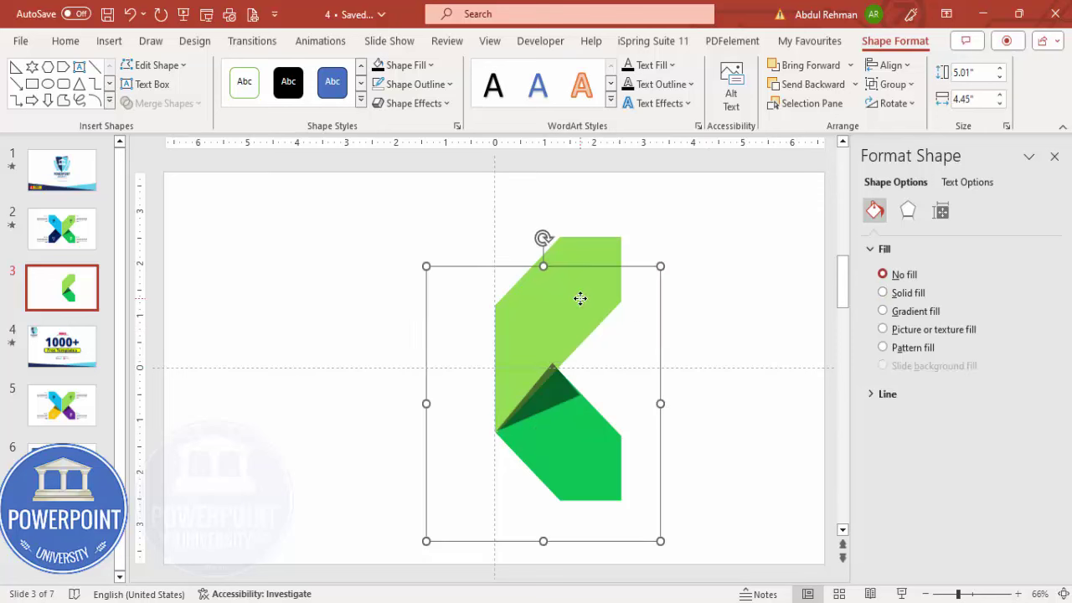
Send the shadow triangle back one layer and group it with both green pieces.
click(604, 338)
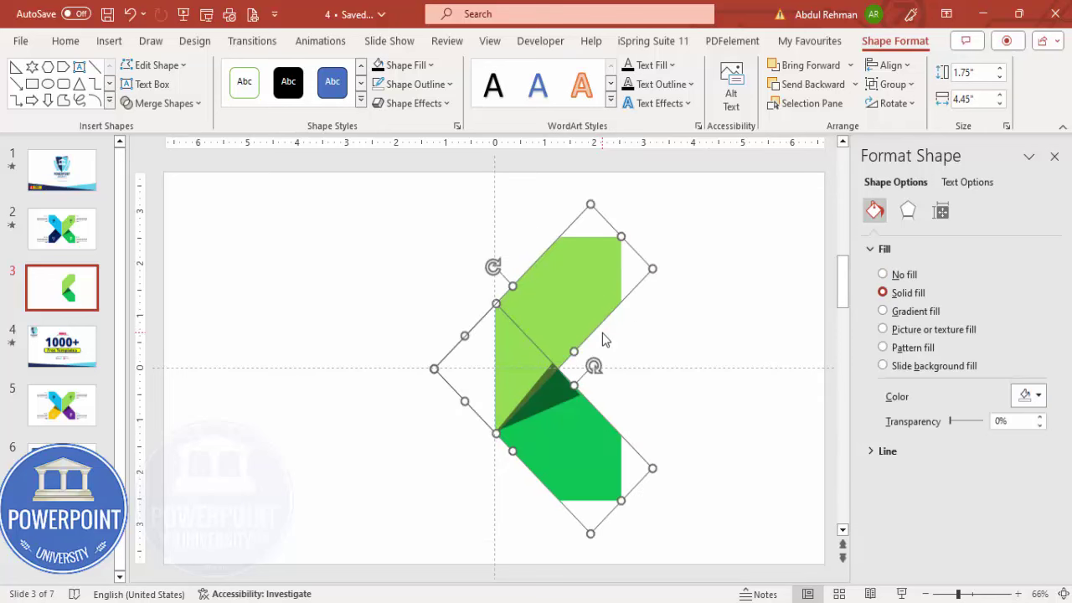
click(657, 350)
click(554, 379)
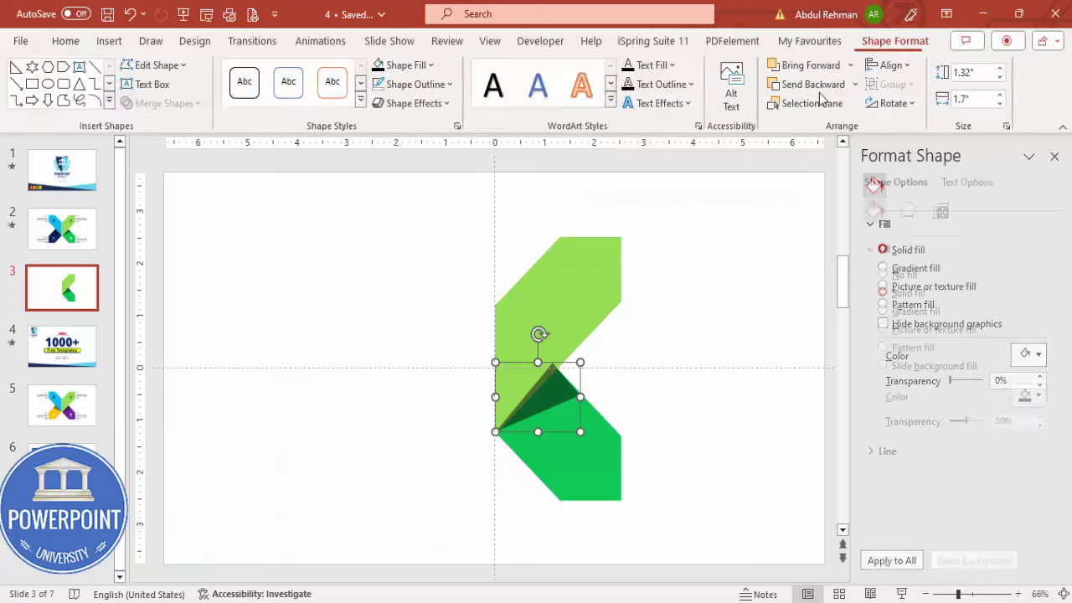
click(819, 86)
click(687, 352)
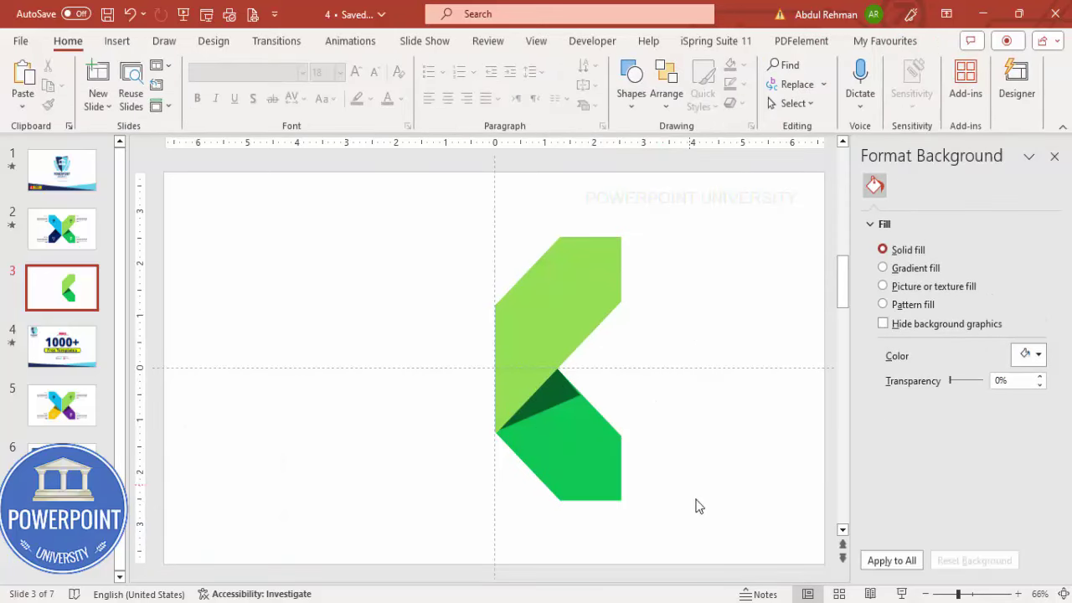
mouse_move(388, 193)
mouse_down()
mouse_move(660, 533)
mouse_move(718, 576)
mouse_up()
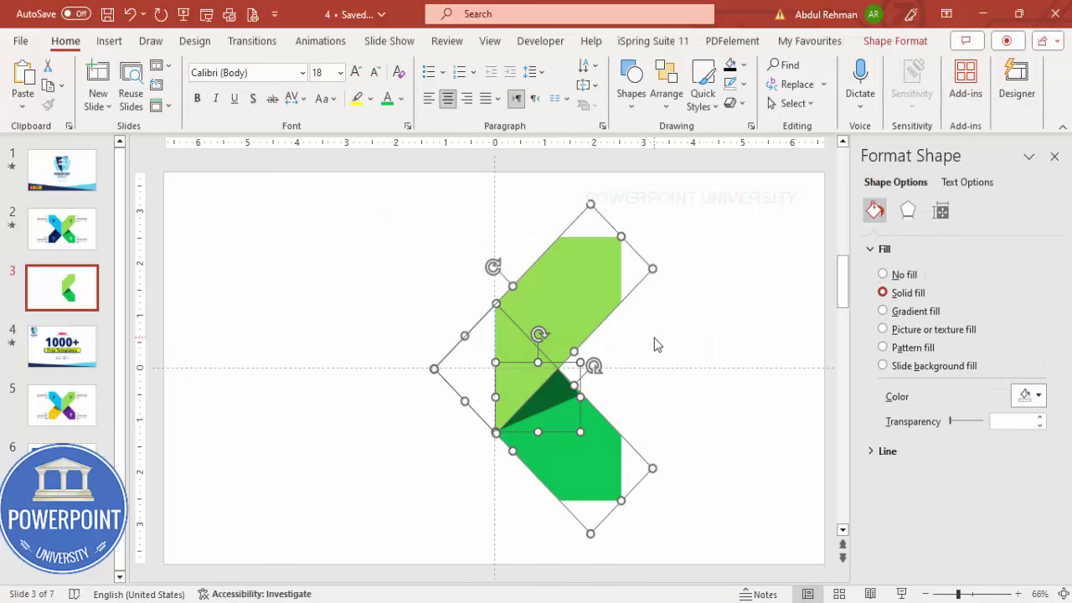
key(ctrl+g)
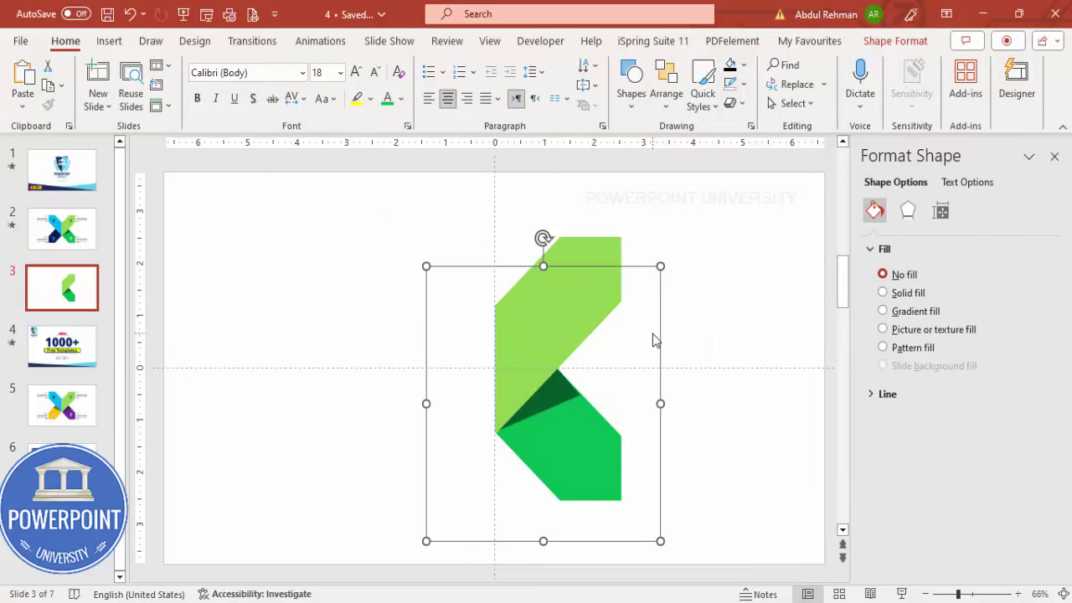
Duplicate the group, flip it horizontally, and move the copy left to form an X.
key(ctrl+d)
click(882, 49)
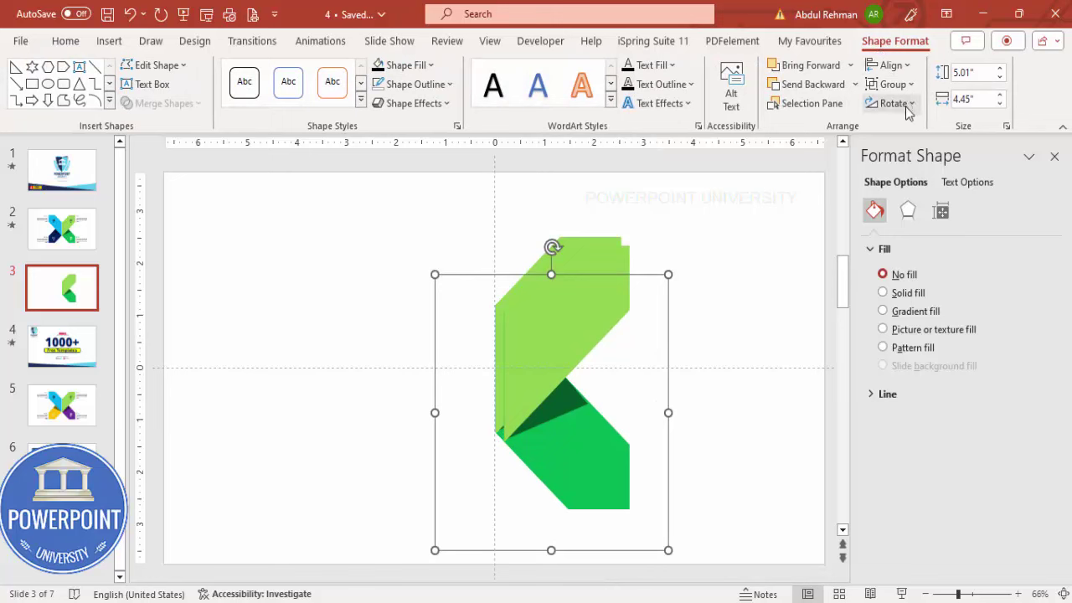
click(893, 103)
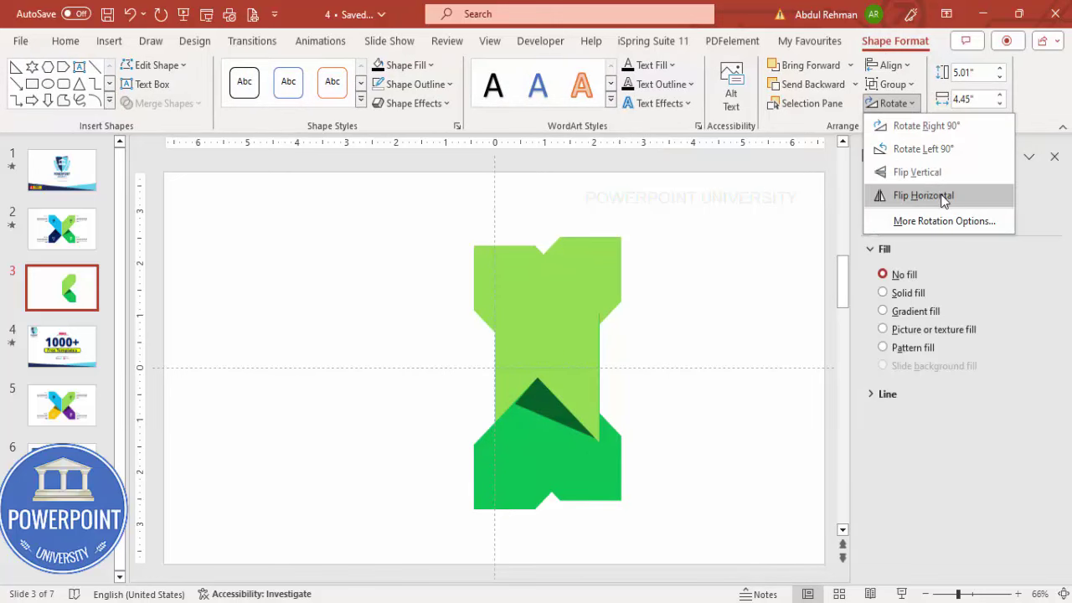
click(944, 198)
drag(587, 275, 477, 266)
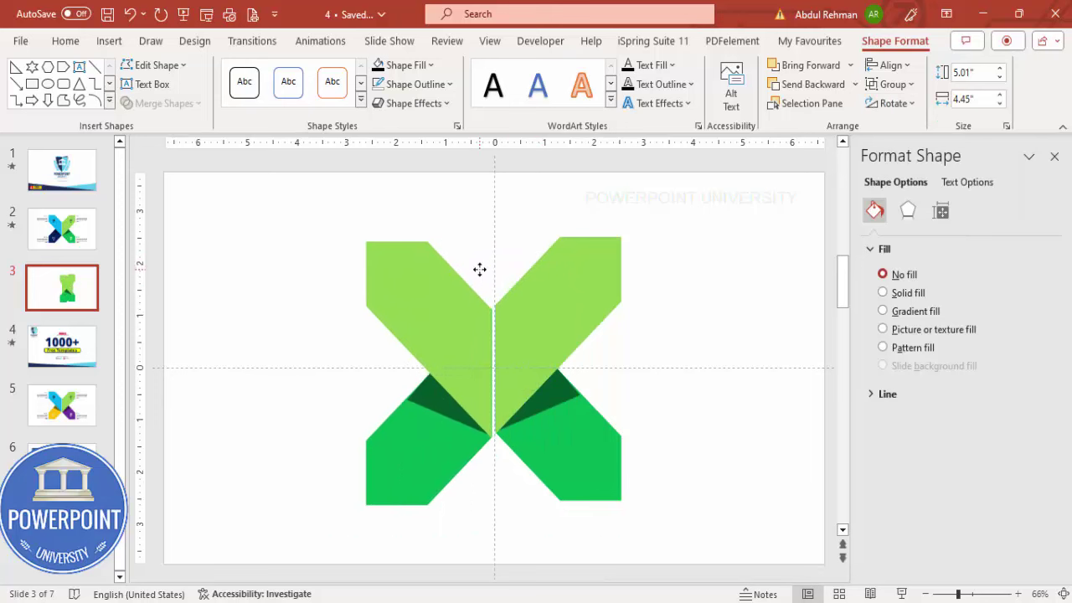
click(560, 283)
Fill the upper-left arm light blue and the lower-left arm dark navy.
key(ctrl+z)
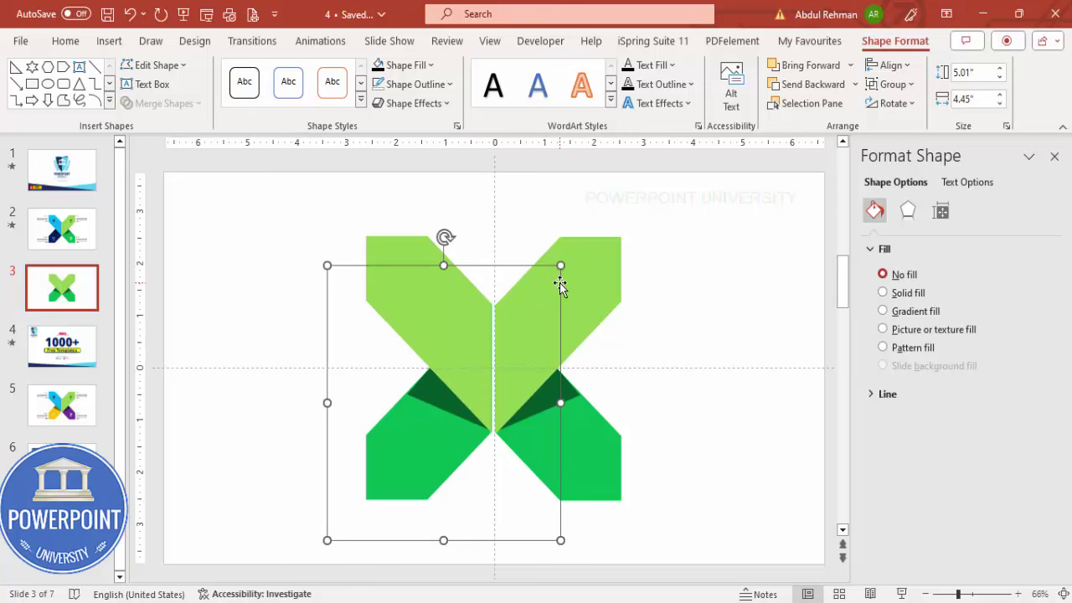
click(448, 285)
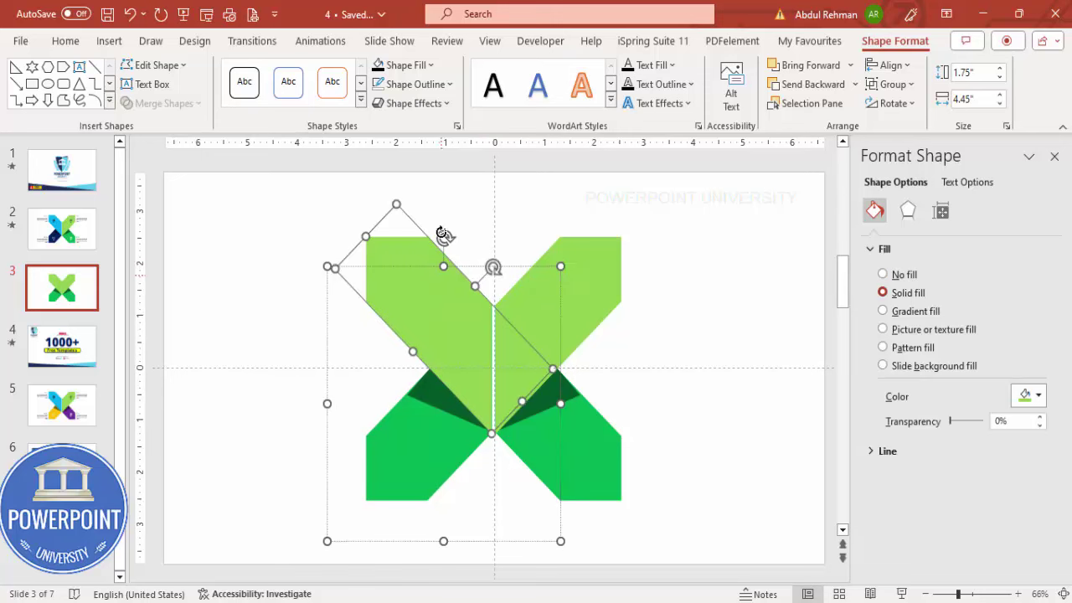
click(401, 65)
click(458, 219)
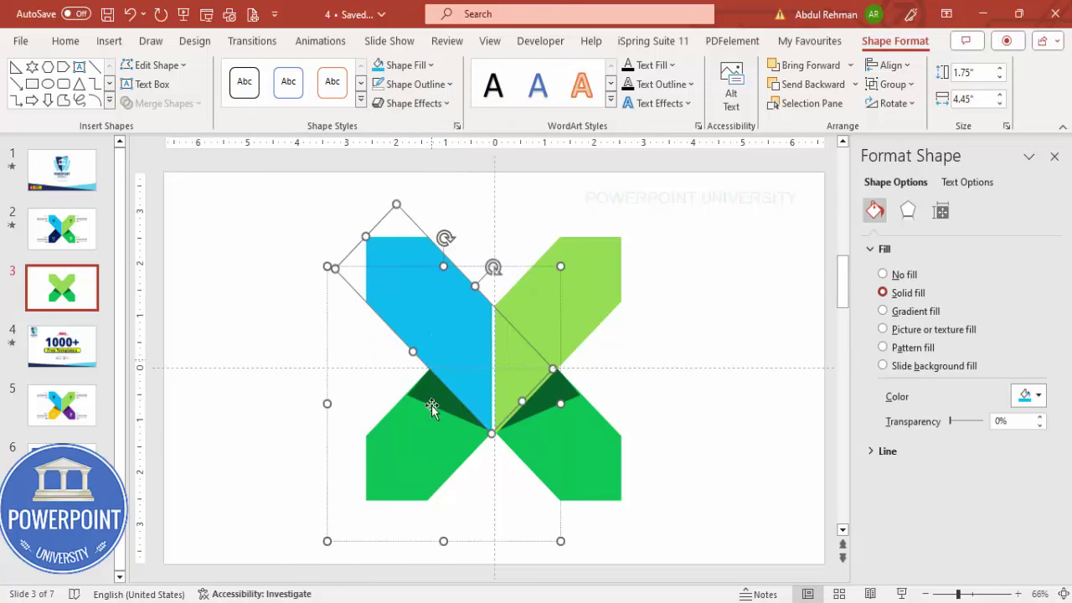
click(426, 439)
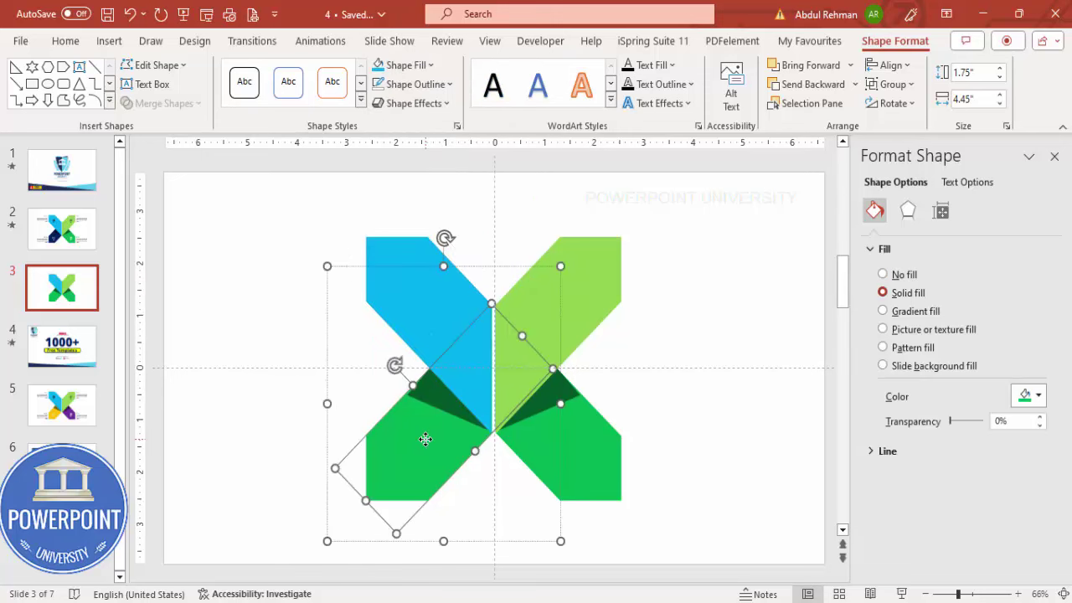
click(428, 65)
click(485, 221)
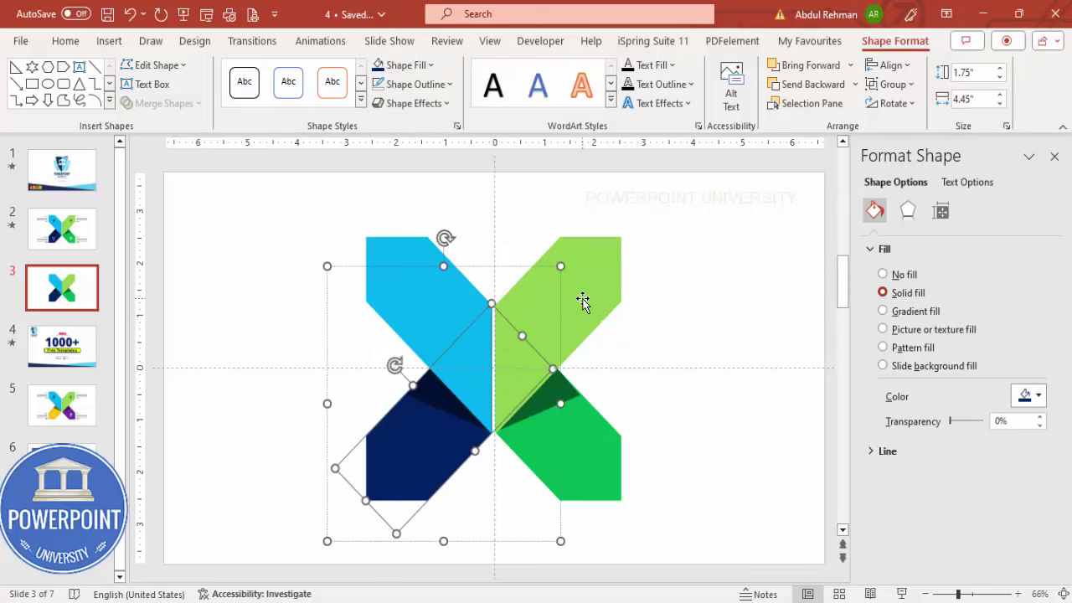
Select the hidden no-fill shapes on the left, undo a change, and deselect everything.
click(678, 309)
click(442, 286)
shift+click(396, 275)
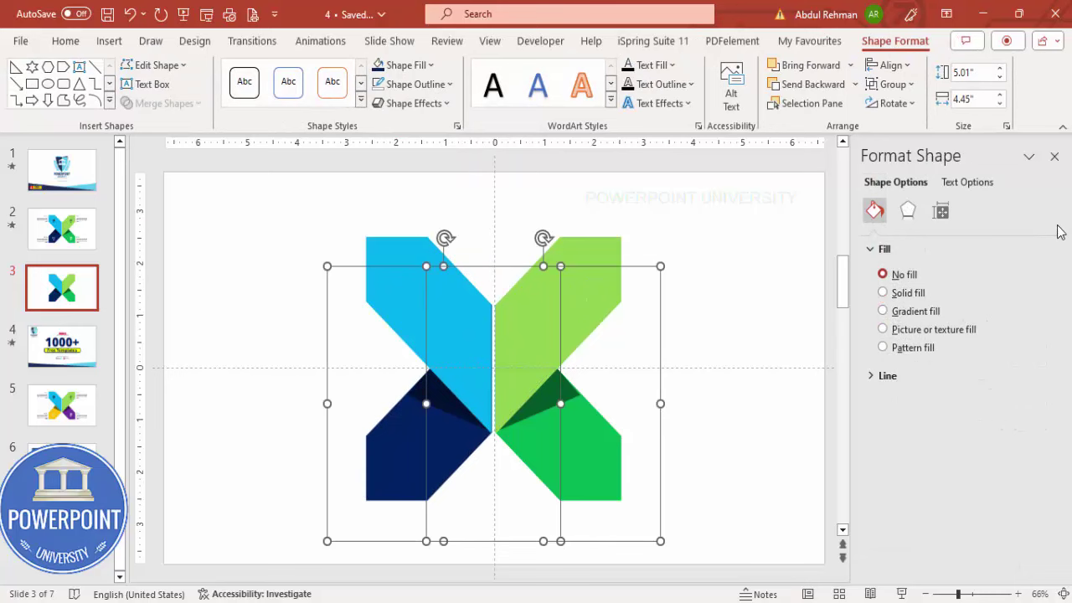
key(ctrl+z)
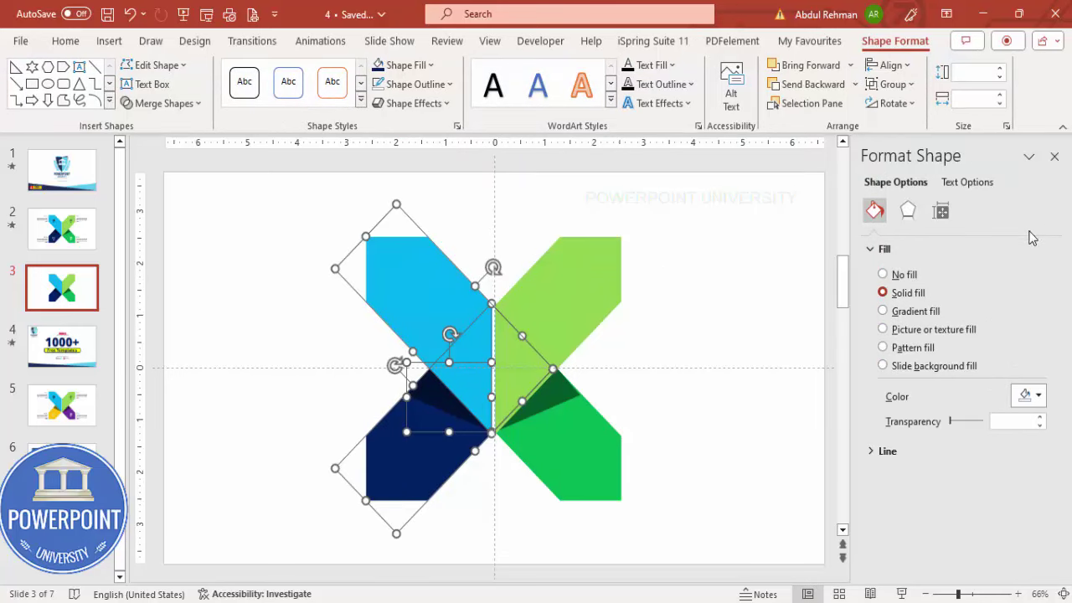
click(686, 279)
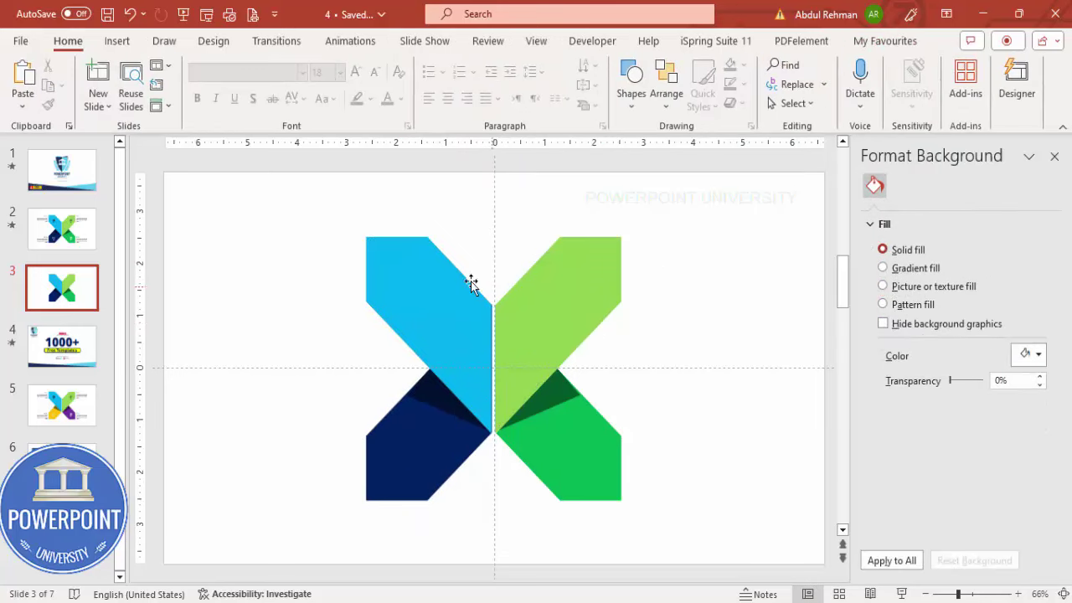
Insert the bank, bar-chart, target and battery icons from the icon library.
click(120, 43)
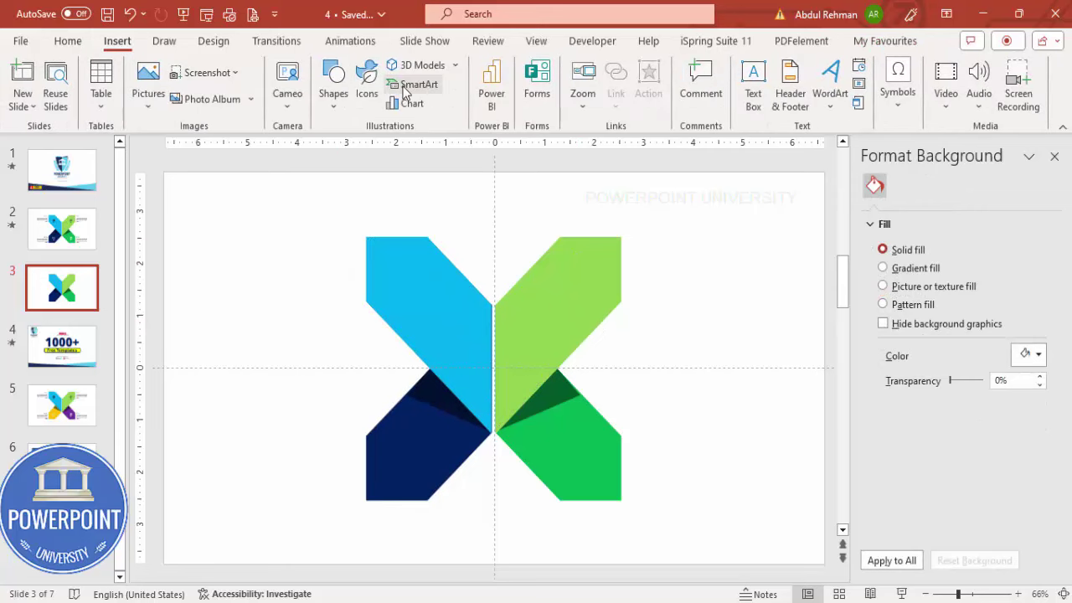
click(370, 79)
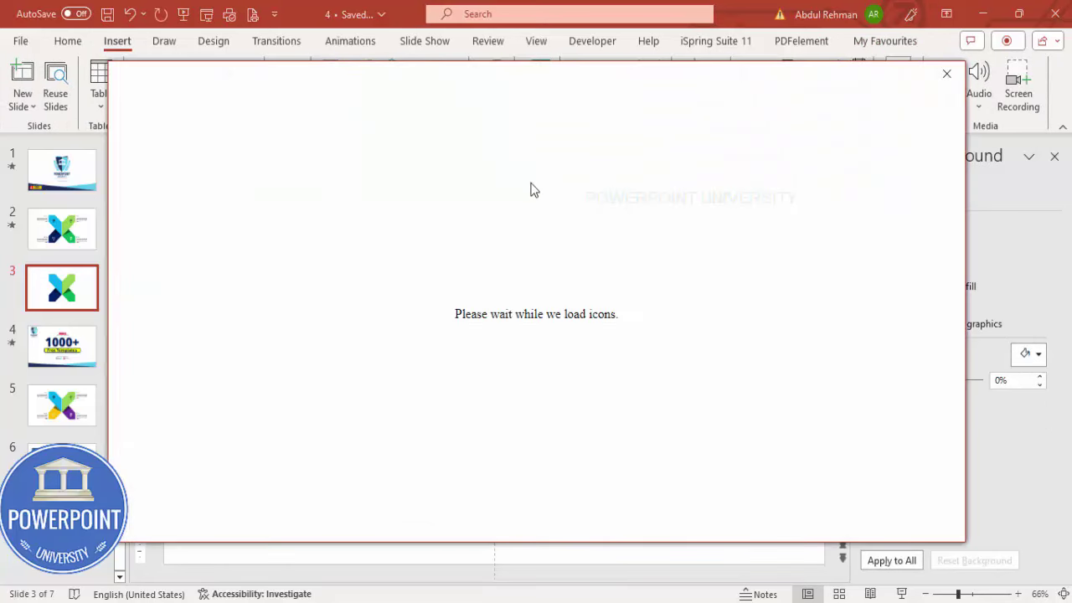
scroll(734, 344, down, 2)
scroll(735, 343, down, 5)
scroll(743, 339, down, 4)
click(605, 352)
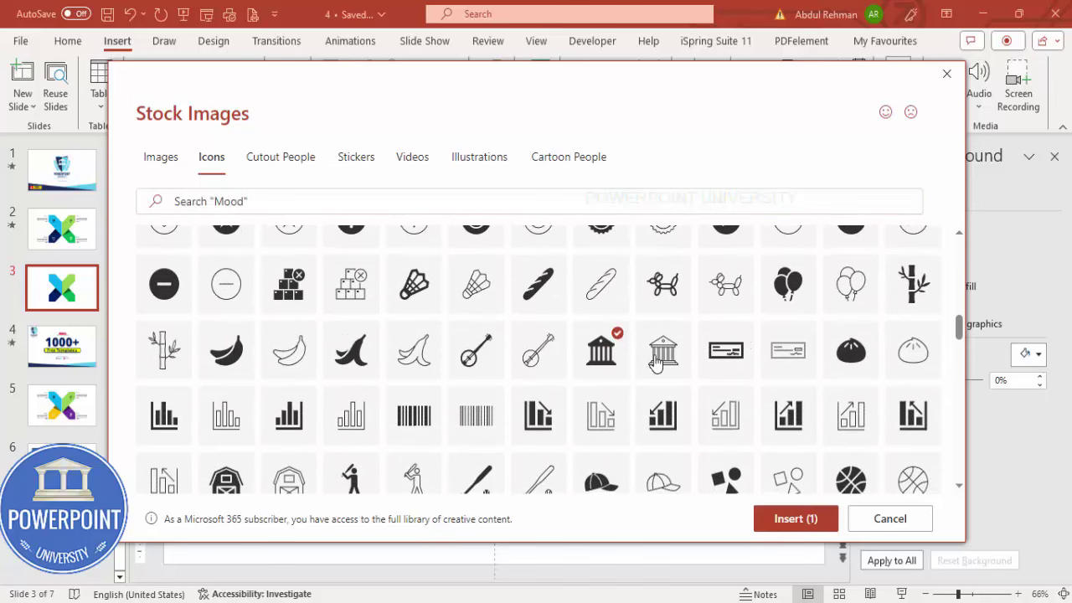
scroll(657, 360, down, 1)
click(788, 335)
scroll(787, 368, down, 1)
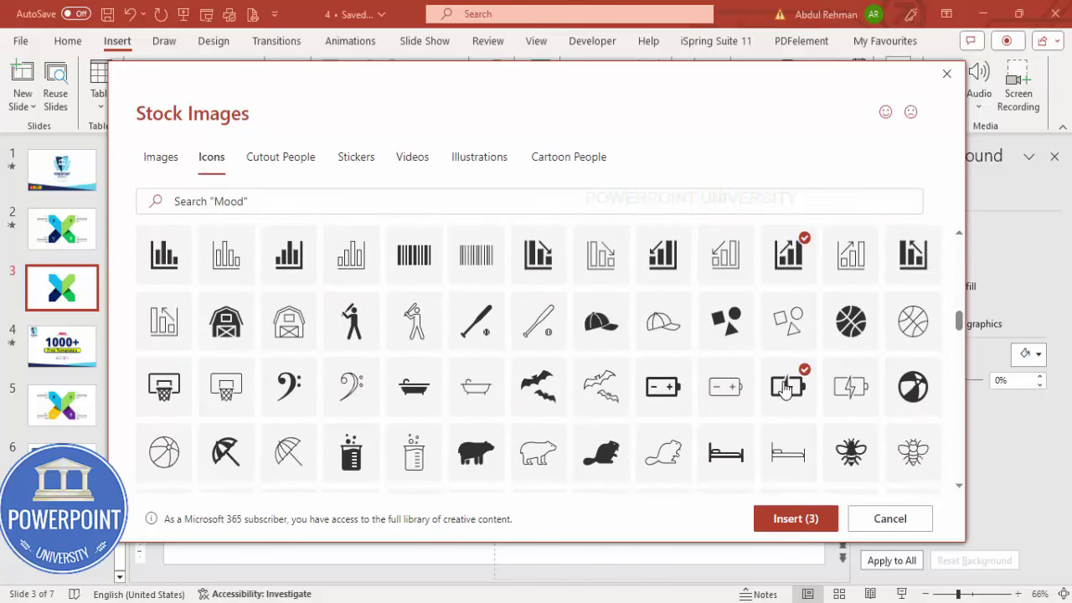
scroll(786, 385, down, 10)
scroll(785, 381, down, 3)
click(850, 344)
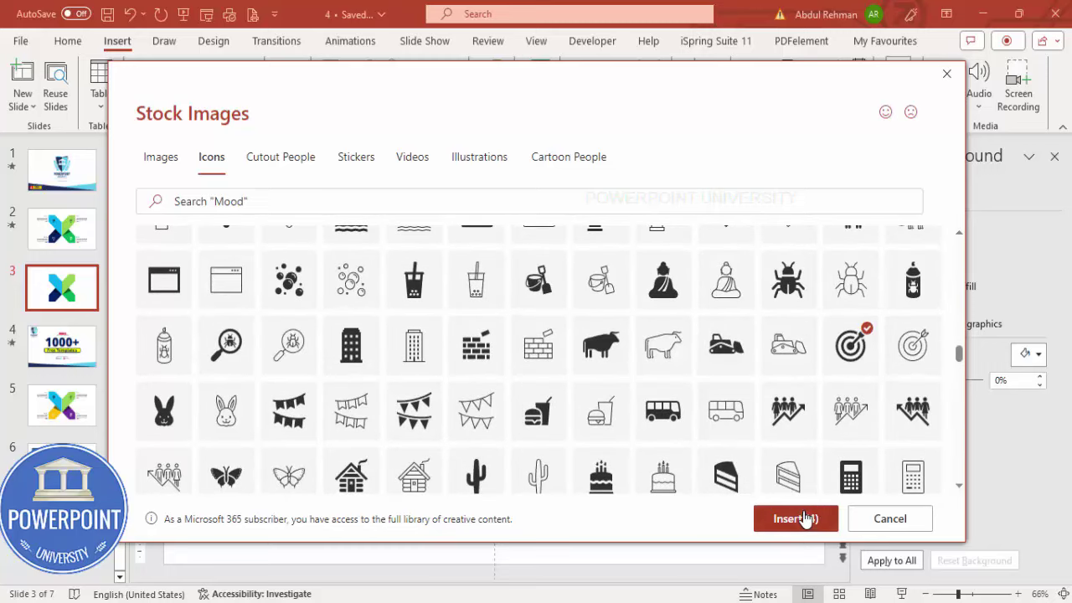
click(796, 518)
Move the icons to the upper right and set their height to 0.6".
drag(507, 364, 737, 251)
click(955, 74)
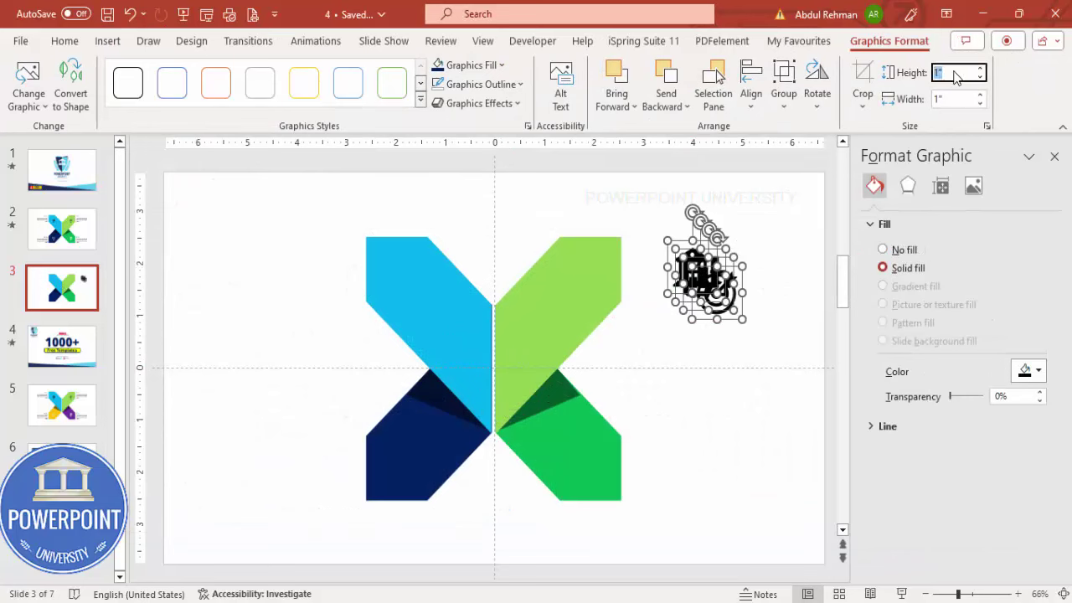
text(0.6)
key(Return)
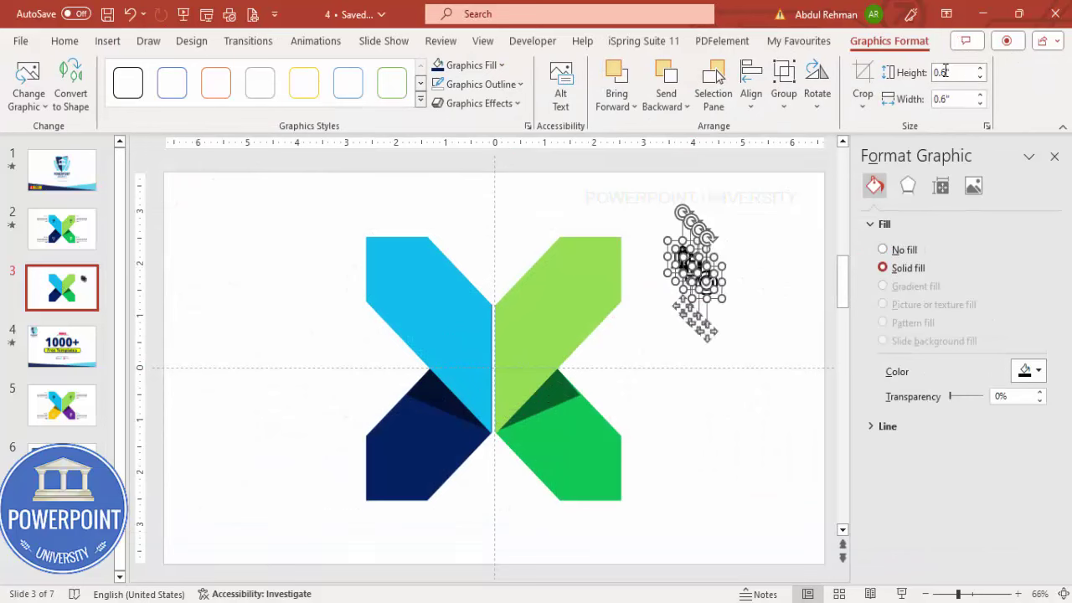
click(624, 189)
Place the bank, target, bar-chart and battery icons on the four X pieces.
drag(683, 263, 398, 271)
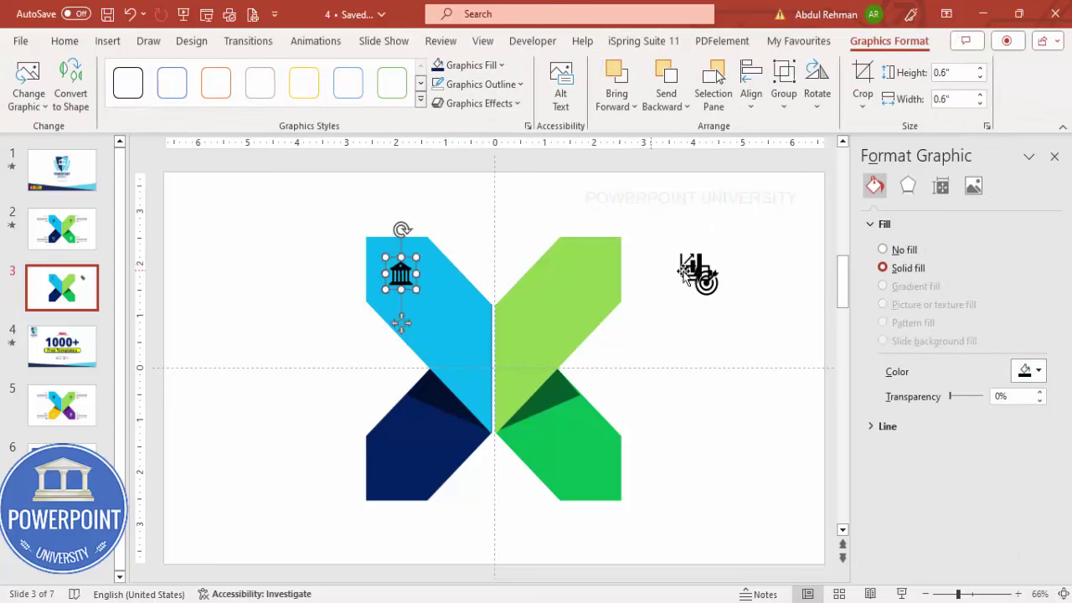
drag(705, 285, 586, 282)
drag(682, 265, 391, 468)
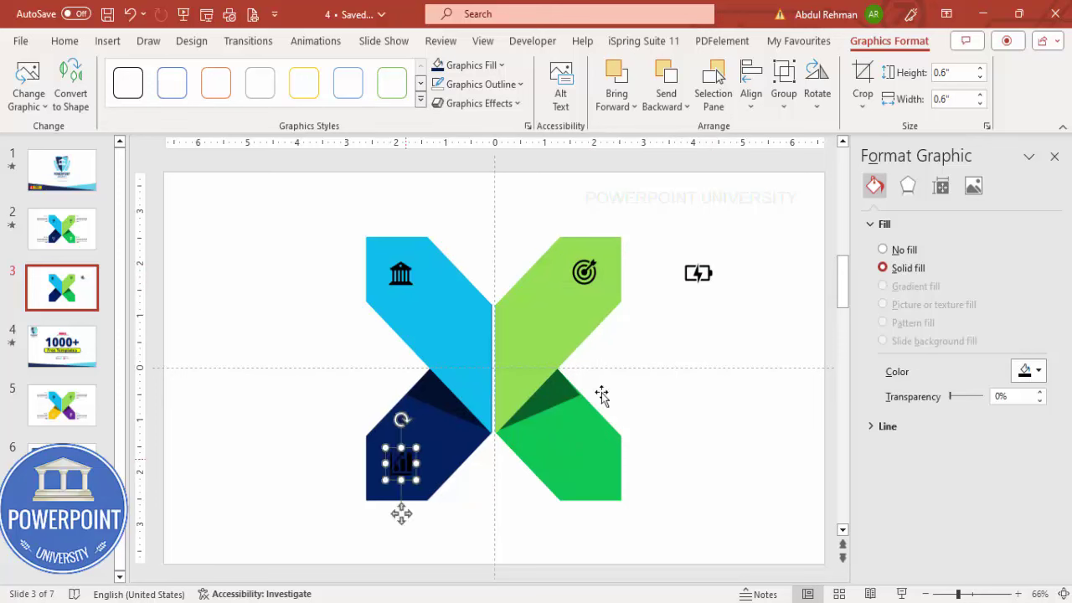
drag(705, 283, 584, 463)
Make the bar-chart and battery icons on the lower pieces white.
shift+click(402, 463)
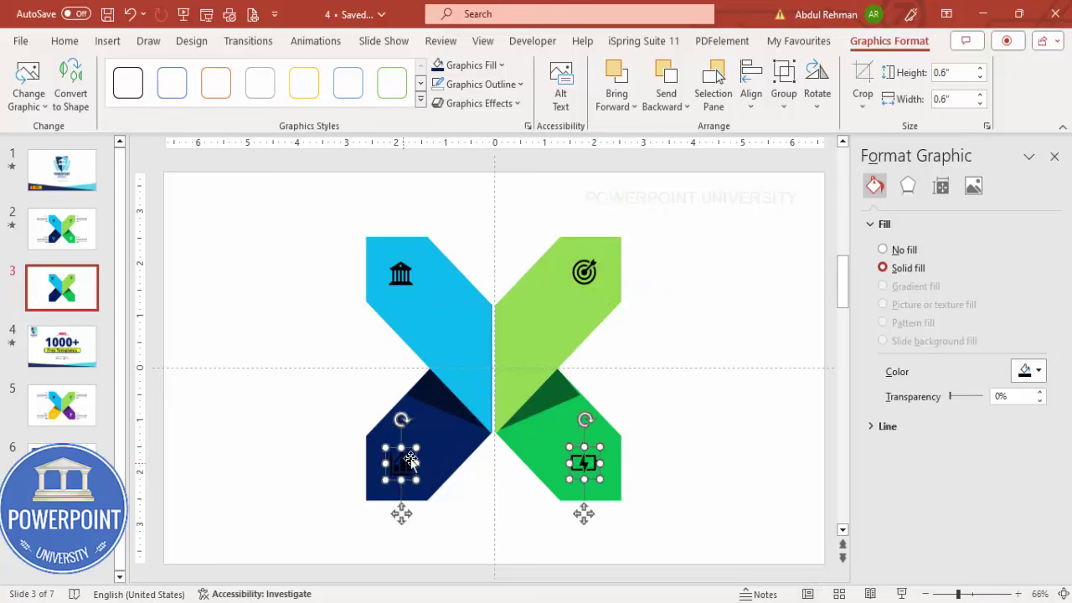
click(466, 66)
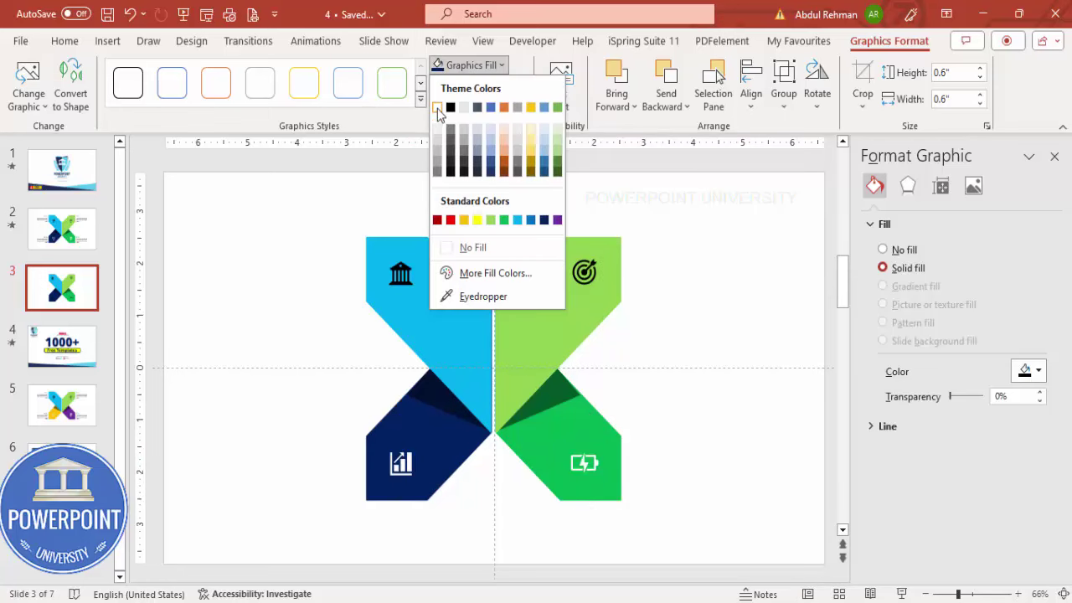
click(437, 107)
click(400, 275)
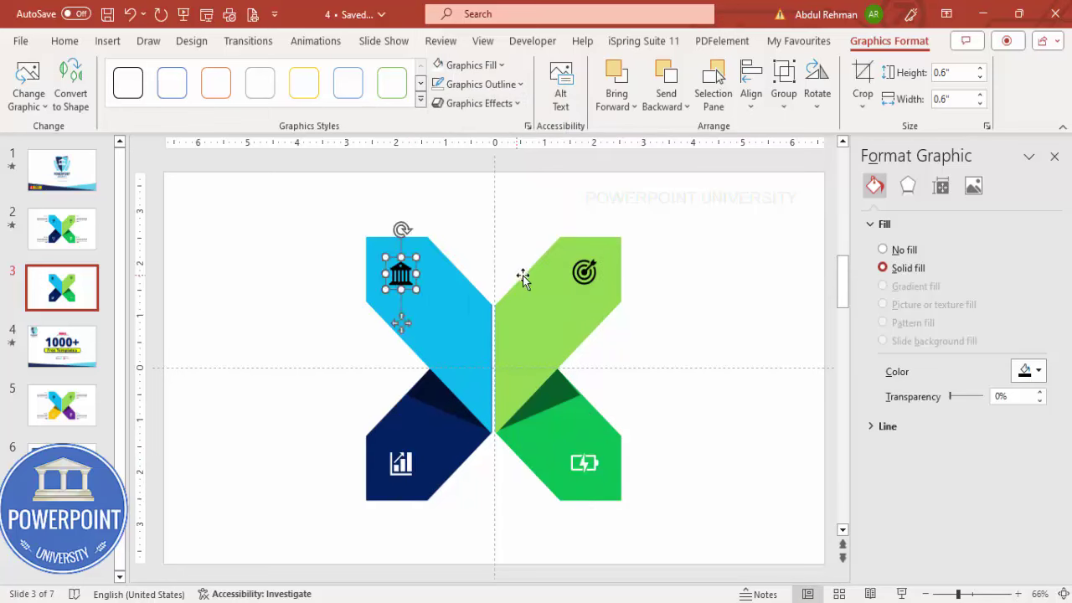
click(607, 255)
click(717, 271)
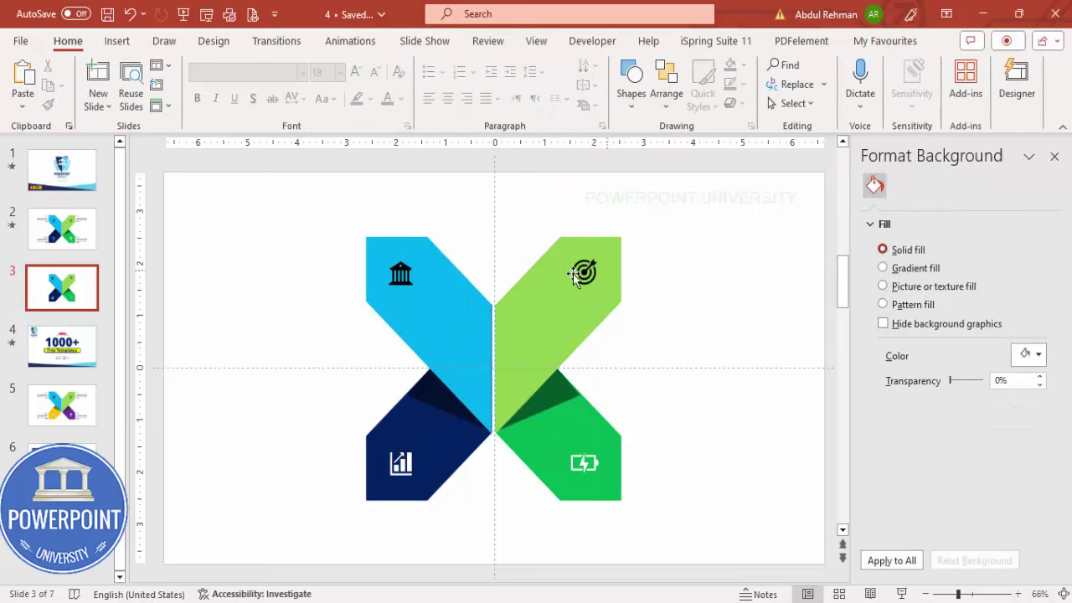
click(117, 40)
Add a '01' text box at the slide's upper right in Open Sans Extrabold.
click(753, 87)
drag(726, 240, 735, 243)
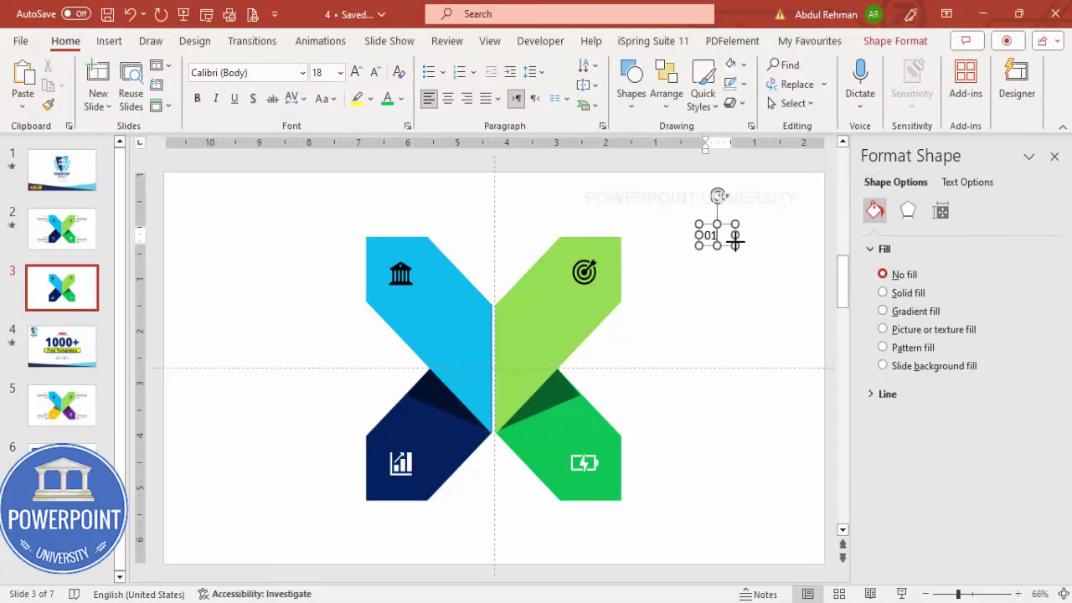
click(730, 224)
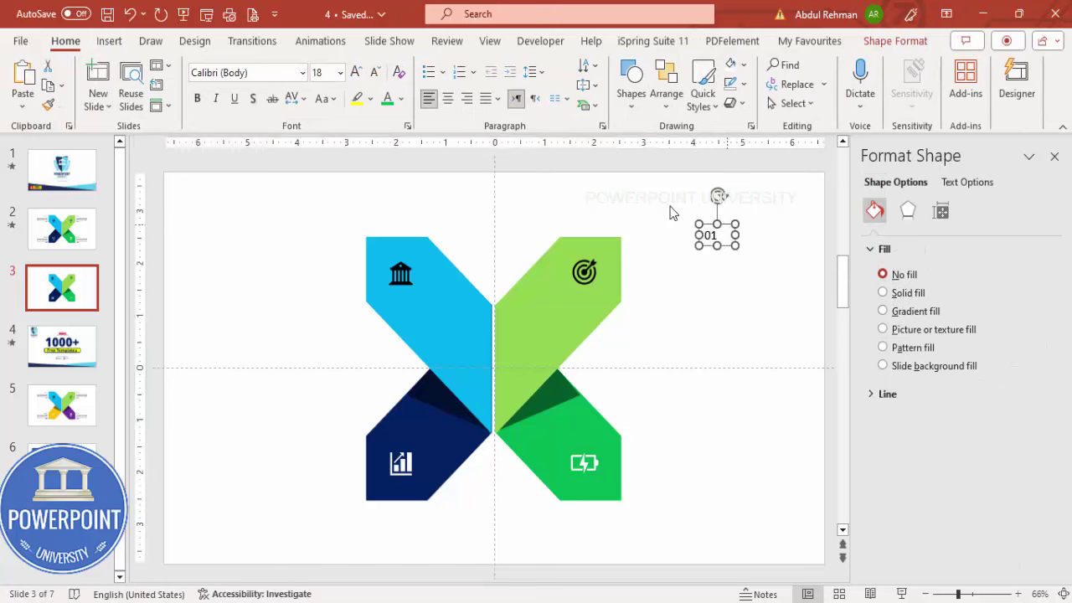
click(259, 73)
text(Open Sans Extrabold)
key(Return)
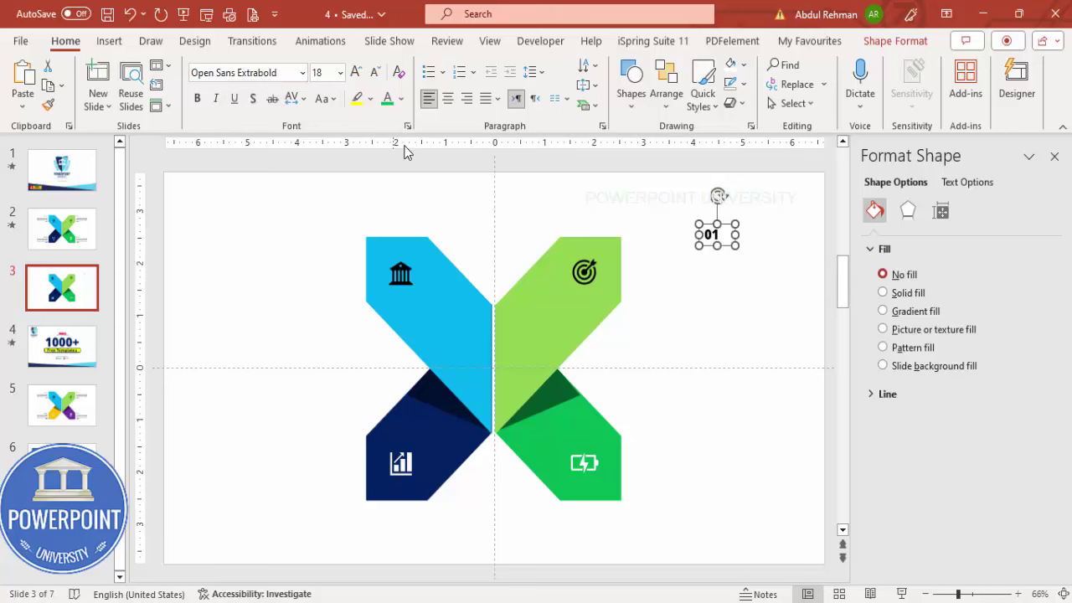
Center the 01 number, place it below the bank icon, and copy it onto the green pieces.
click(448, 98)
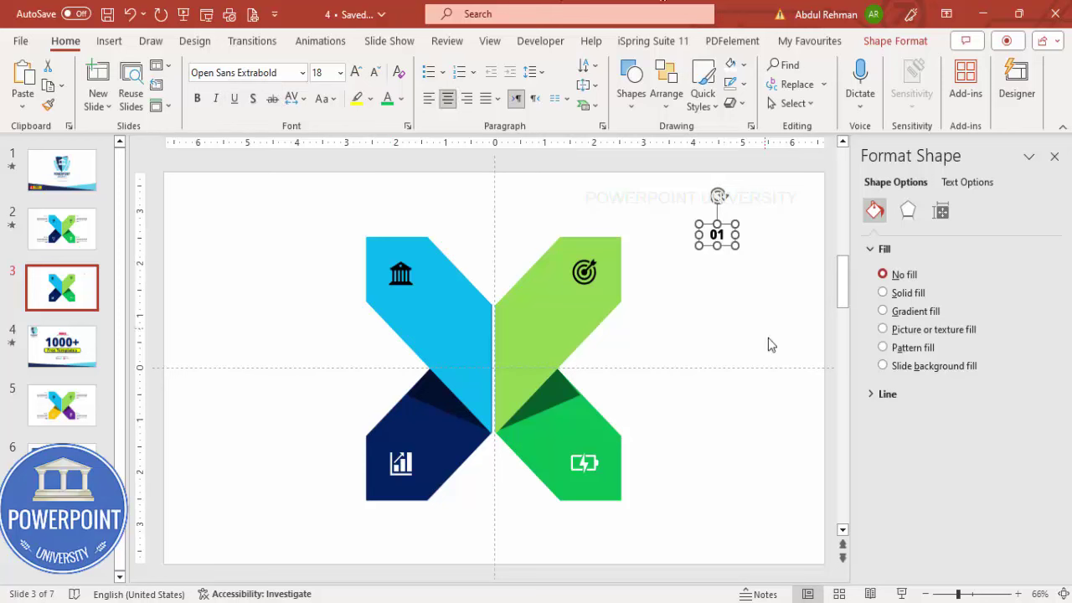
drag(725, 226, 455, 501)
shift+click(400, 294)
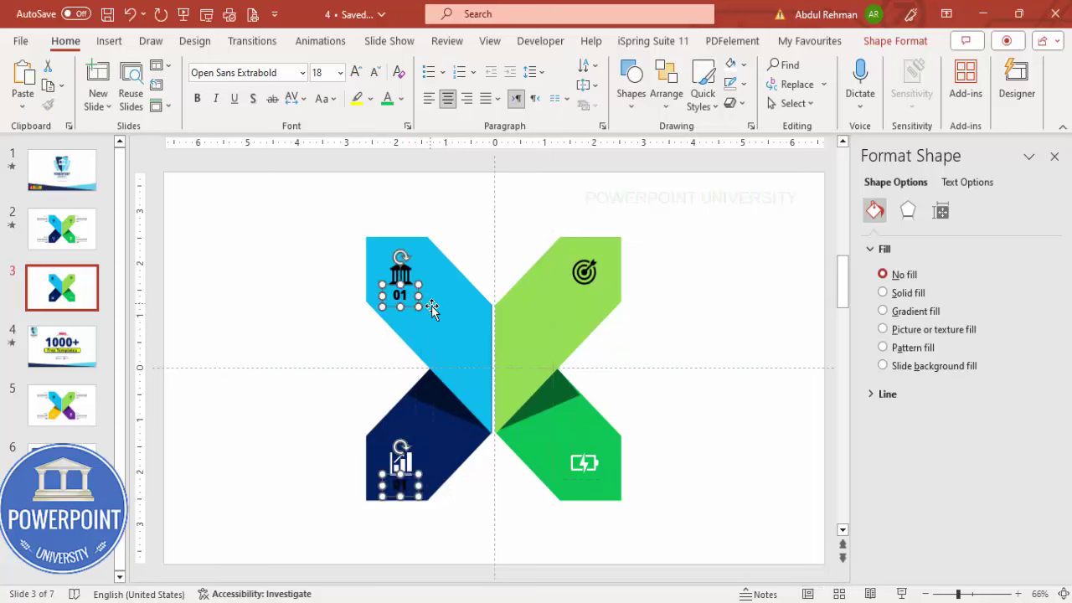
drag(410, 308, 596, 315)
Make the numbers on the dark blue and lower green pieces white.
click(622, 327)
click(587, 463)
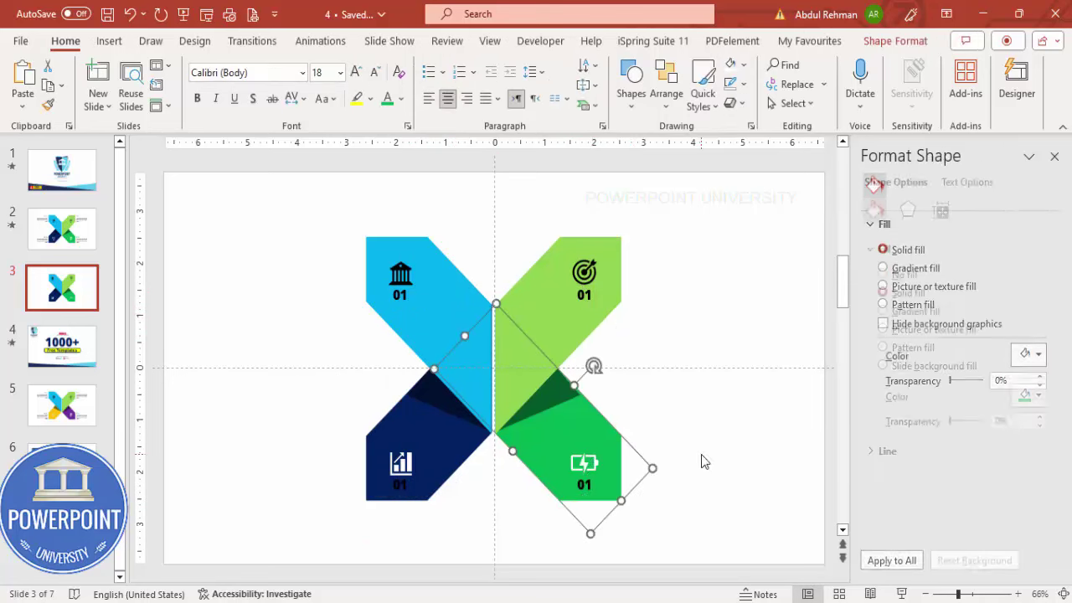
click(536, 477)
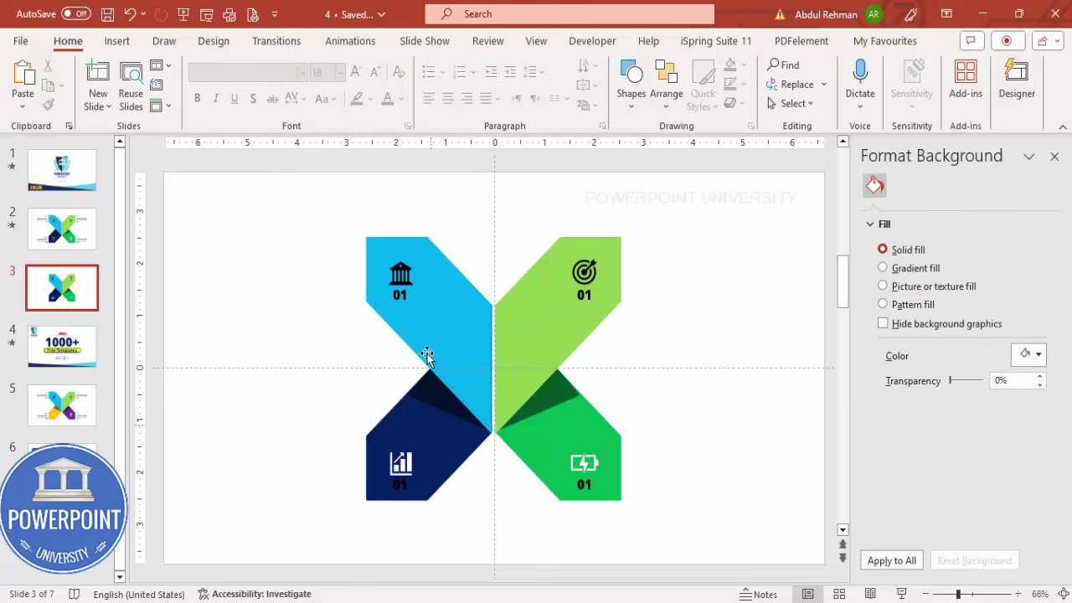
click(401, 484)
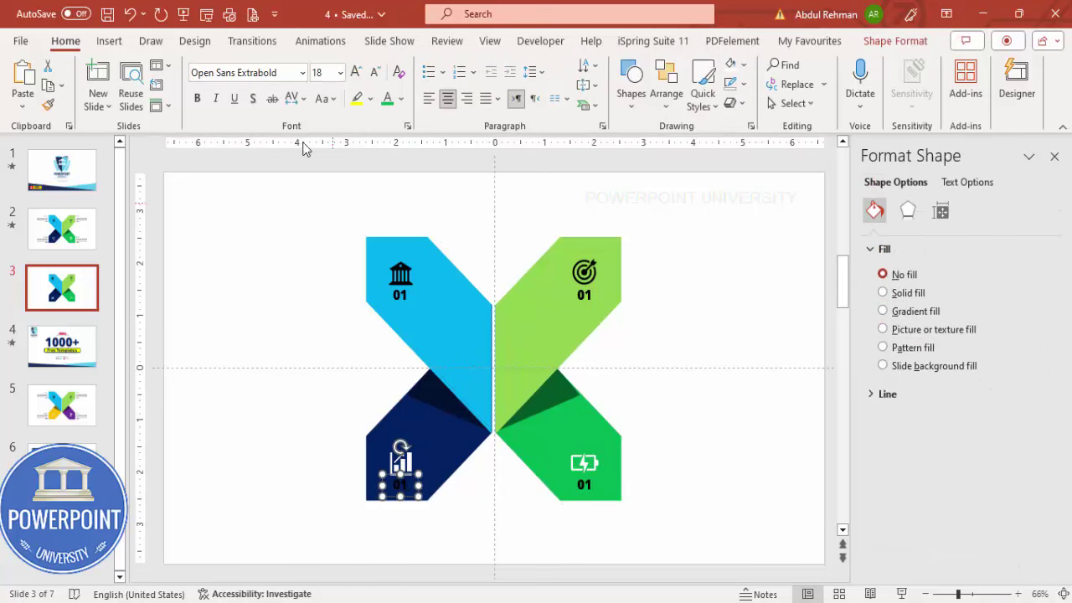
click(401, 98)
click(394, 139)
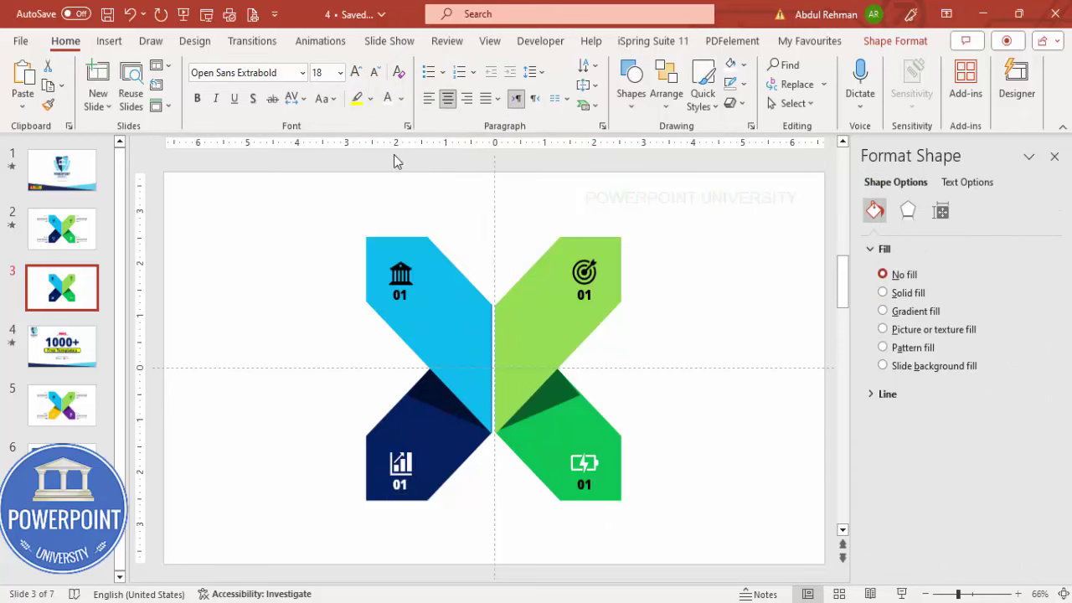
click(591, 486)
click(387, 98)
Renumber the copied labels as 02, 03 and 04 on the chart, target and battery pieces.
click(402, 482)
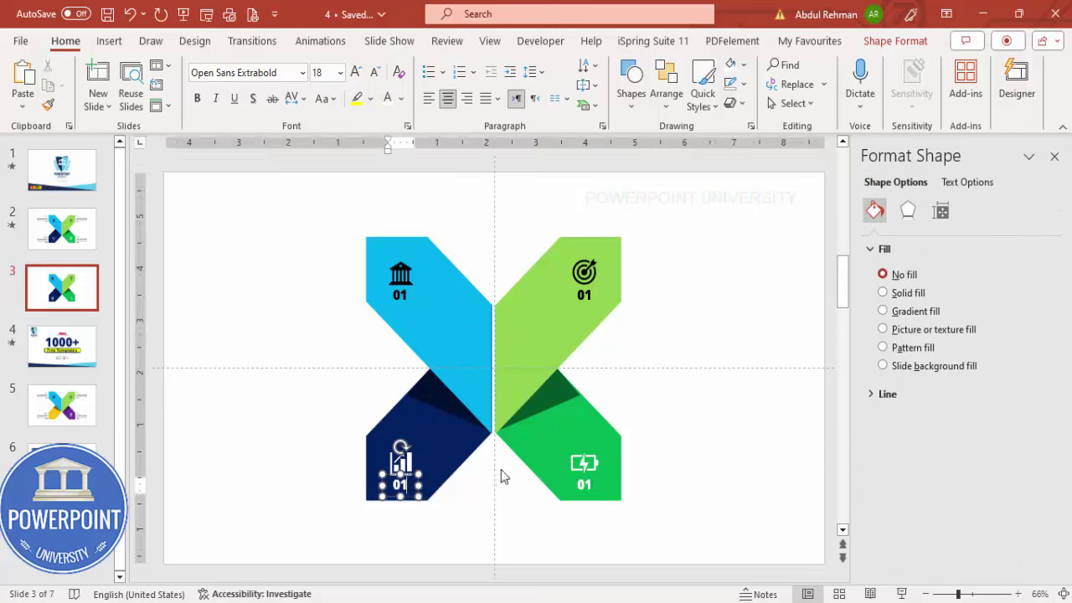
click(614, 291)
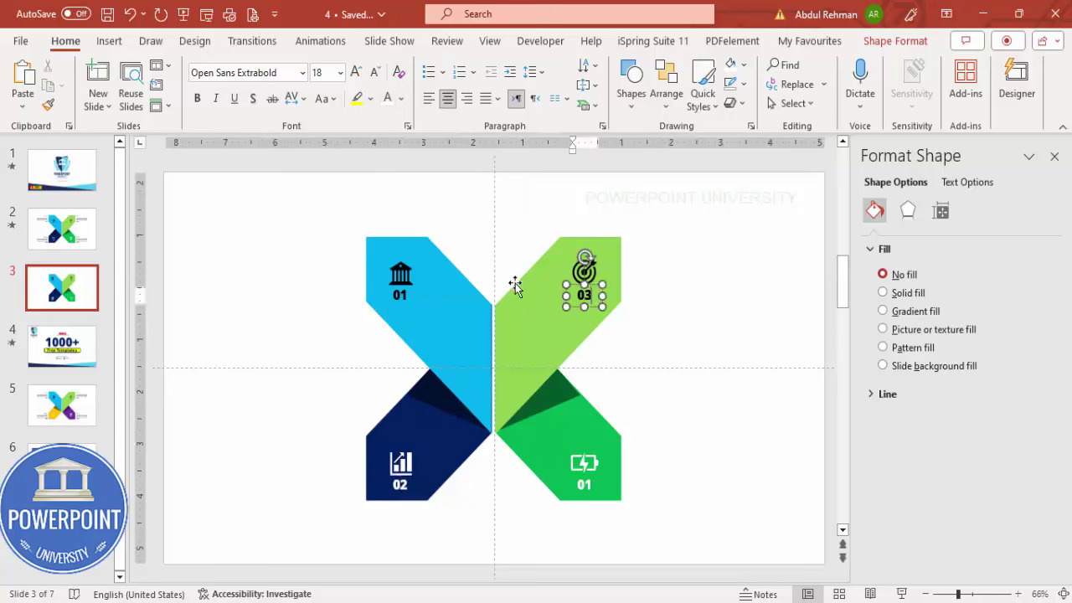
click(591, 491)
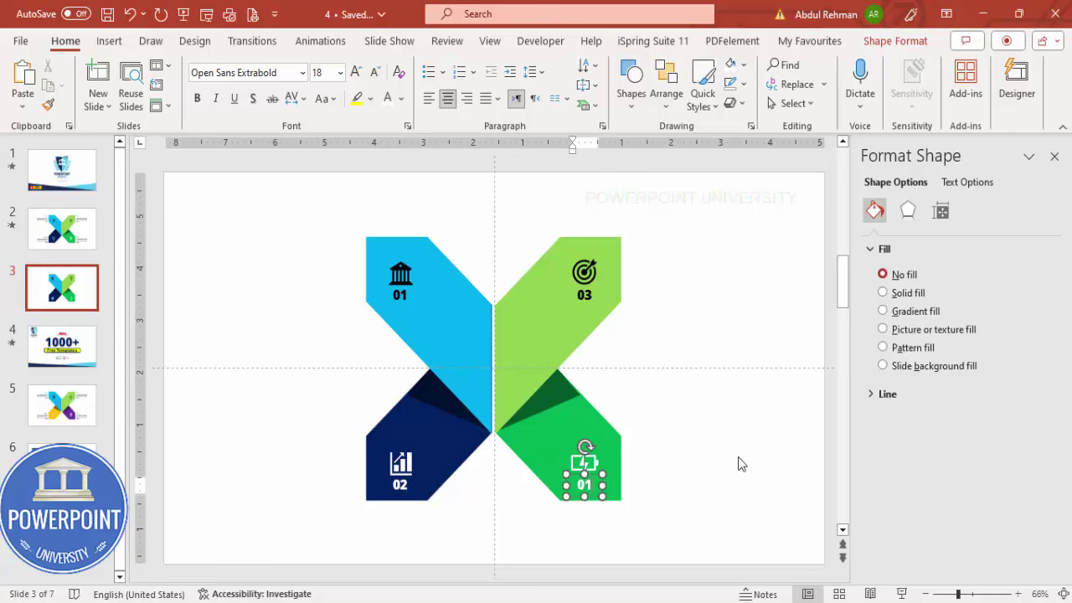
click(646, 394)
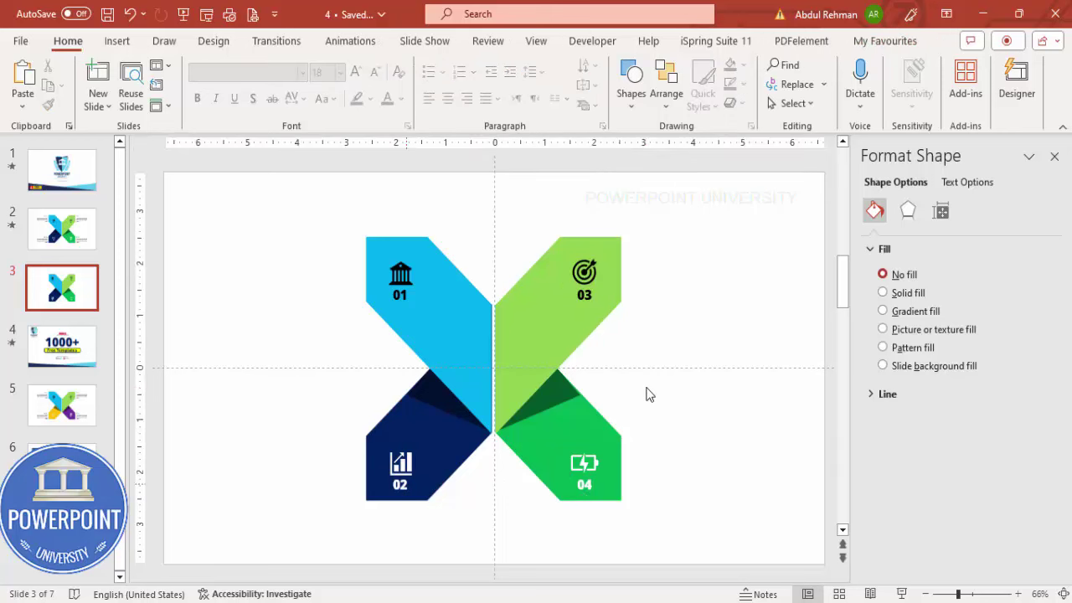
Group the blue arrow piece with its bank icon and 01 number.
drag(311, 204, 457, 363)
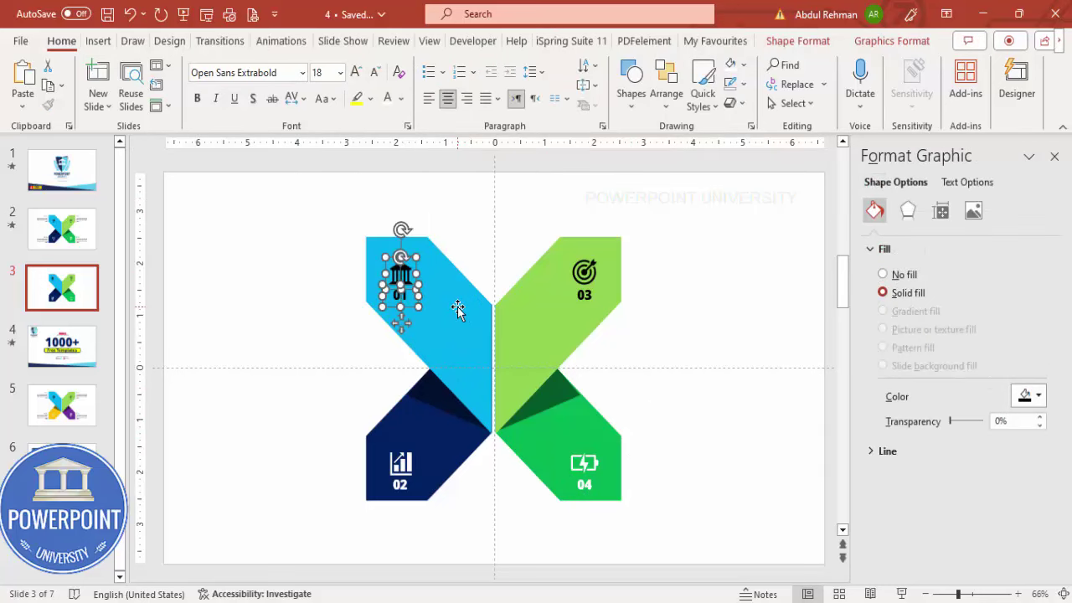
shift+click(447, 306)
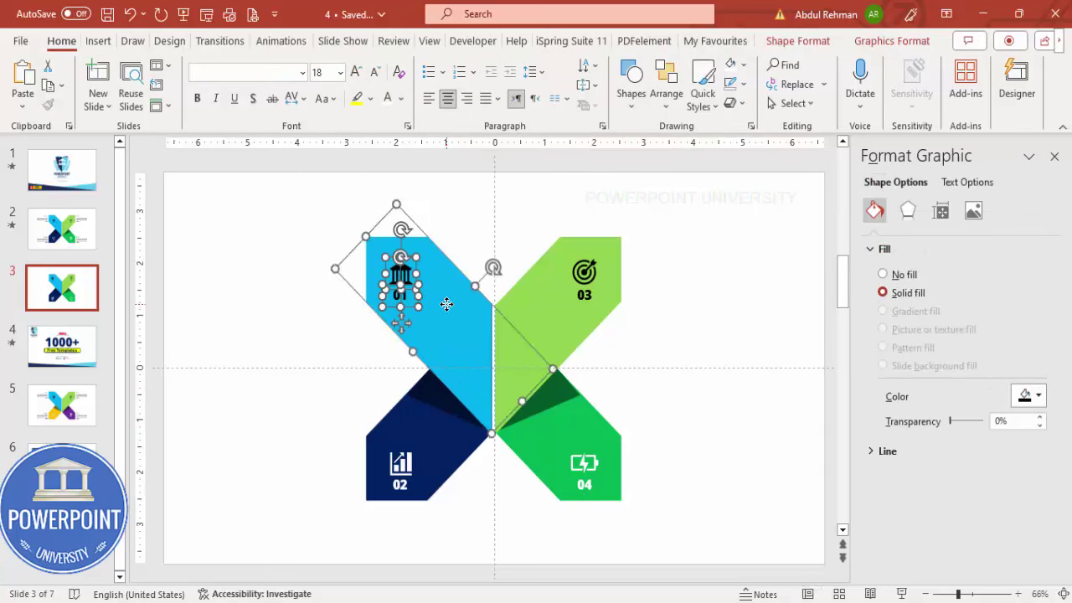
key(ctrl+g)
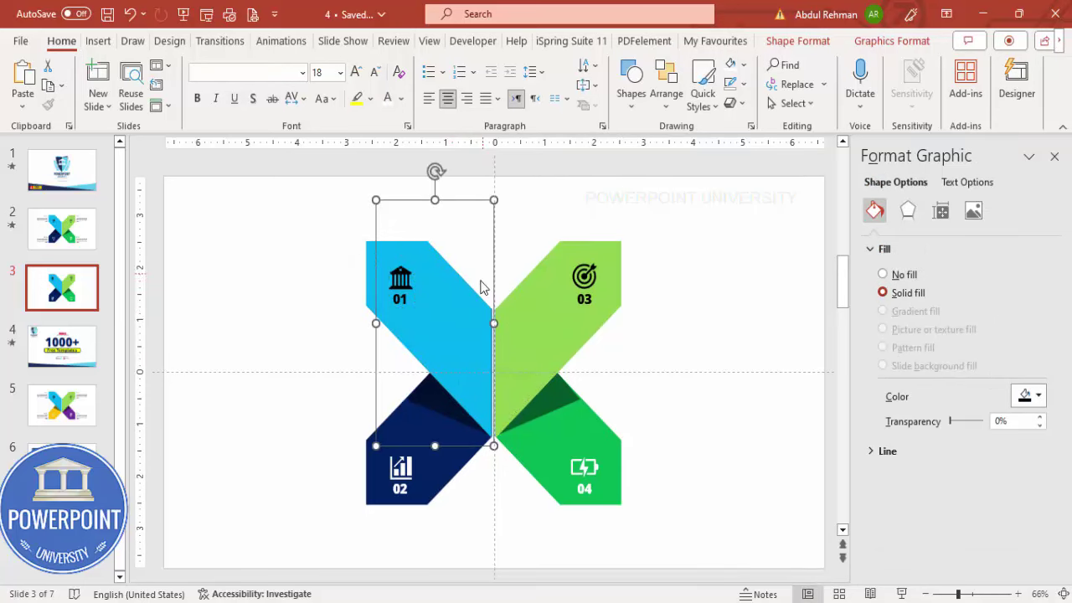
drag(444, 311, 329, 306)
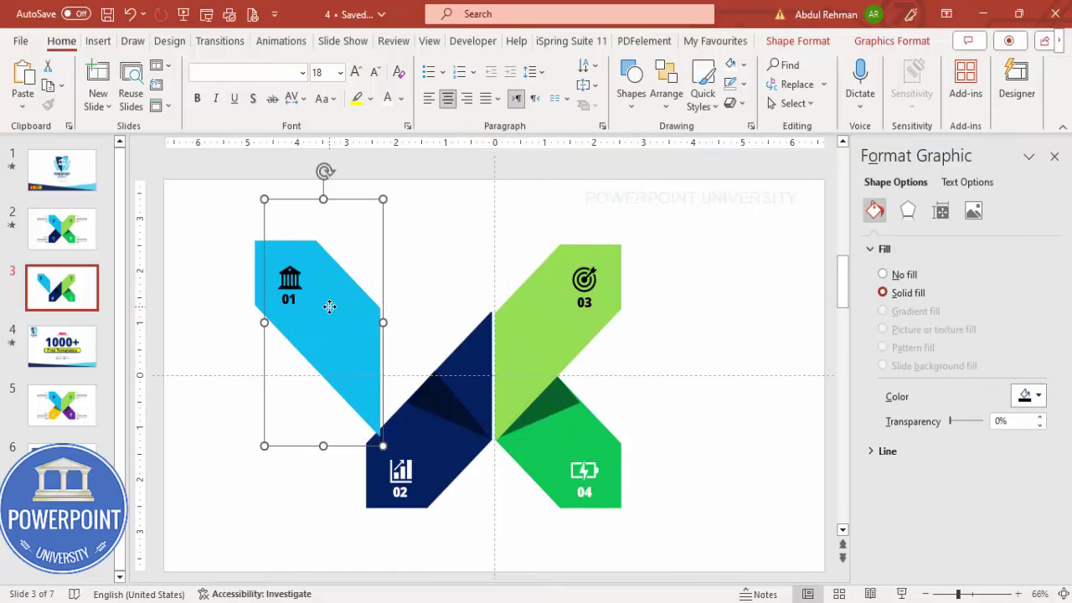
key(ctrl+z)
Group the dark blue piece with its chart icon and 02, sending it behind the blue piece.
click(423, 475)
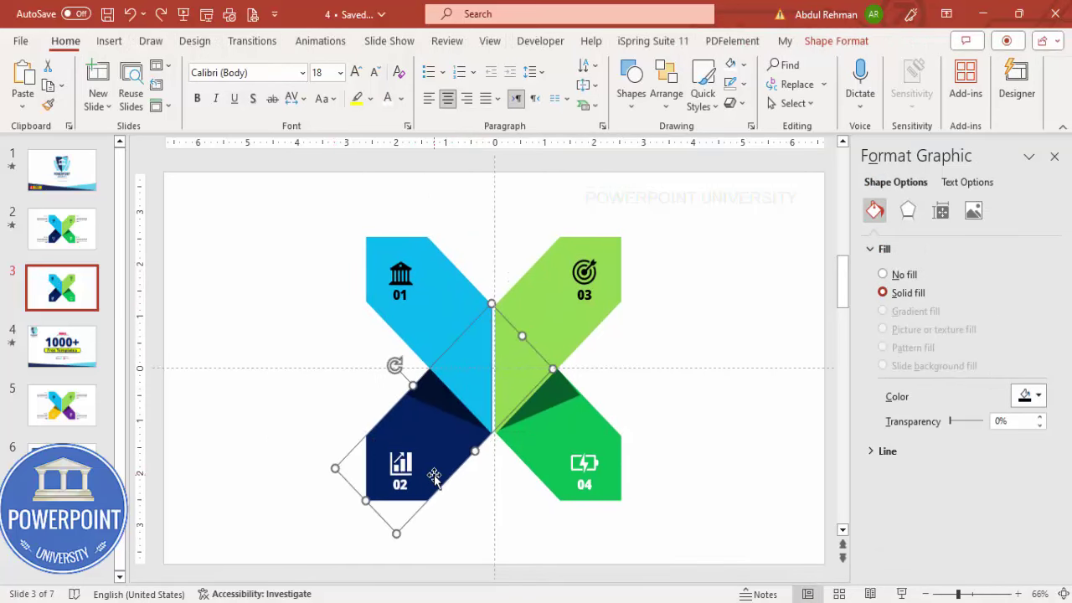
drag(304, 409, 479, 584)
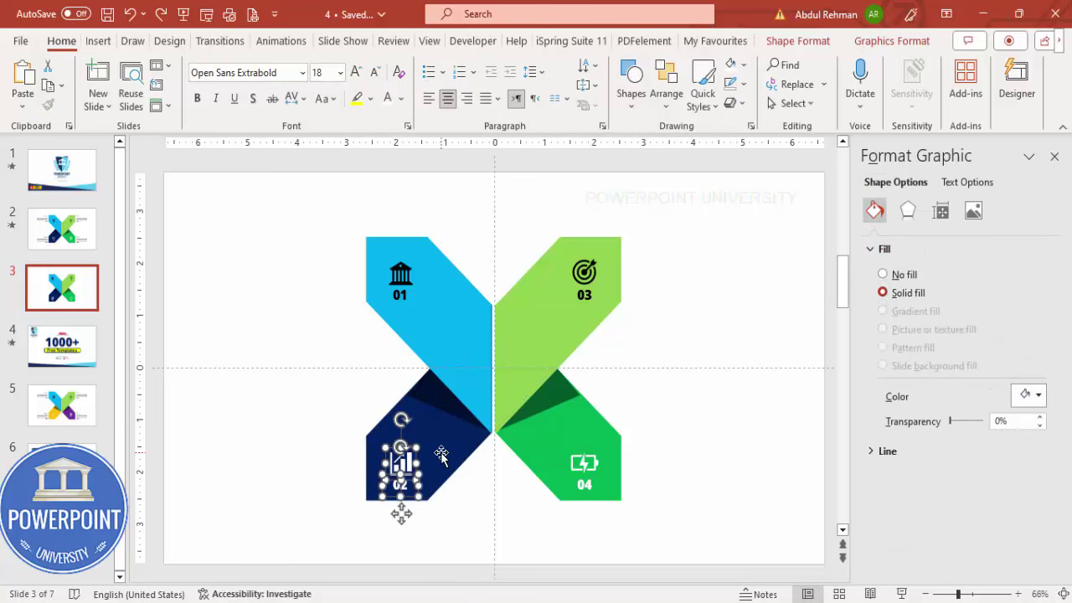
key(ctrl+z)
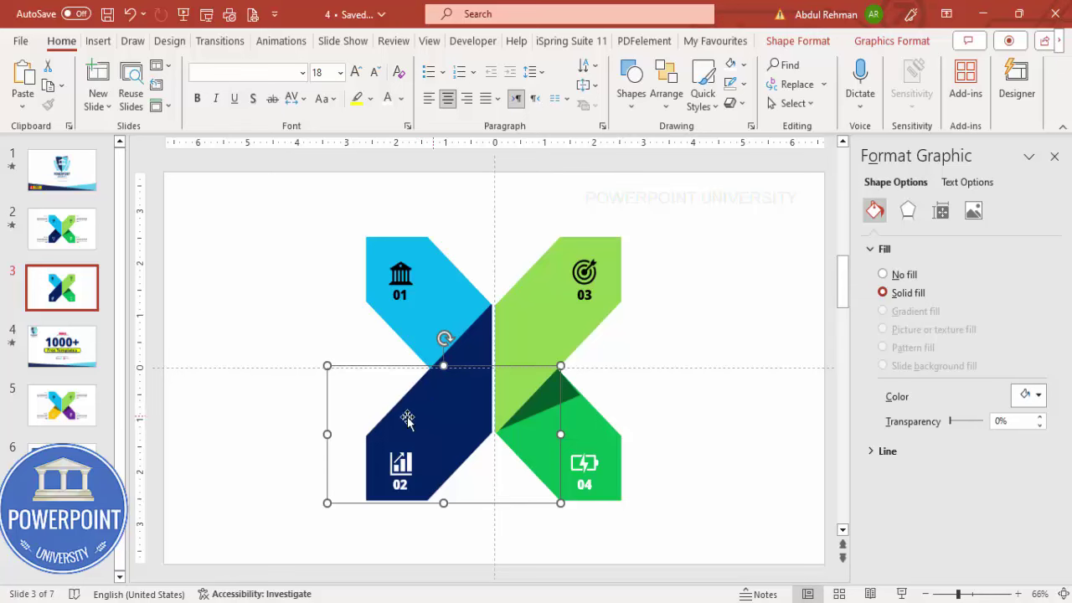
click(889, 41)
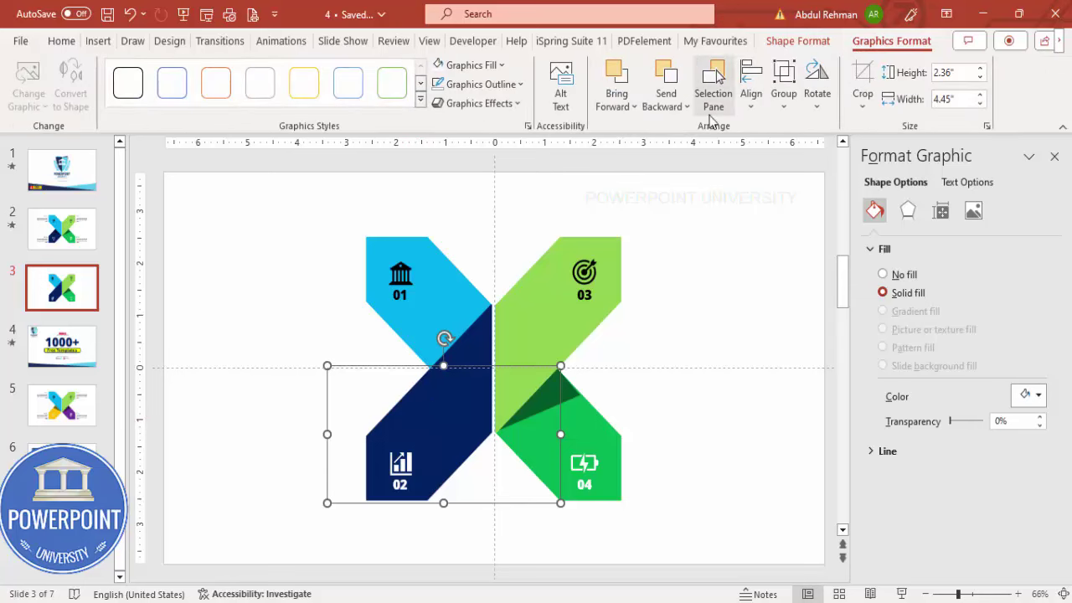
click(677, 113)
click(700, 128)
click(672, 290)
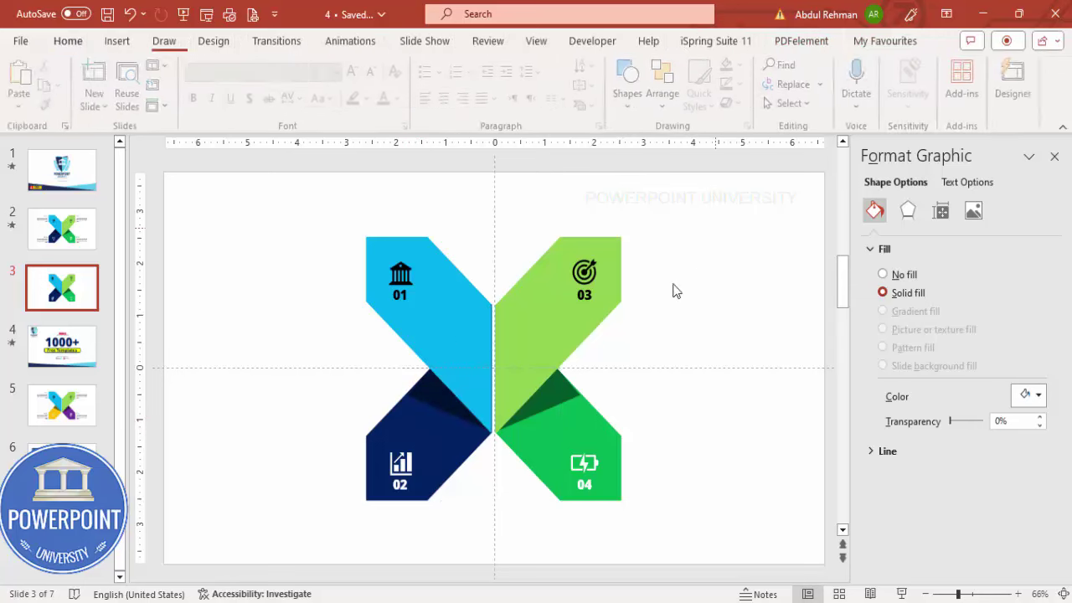
click(427, 467)
drag(373, 484, 366, 483)
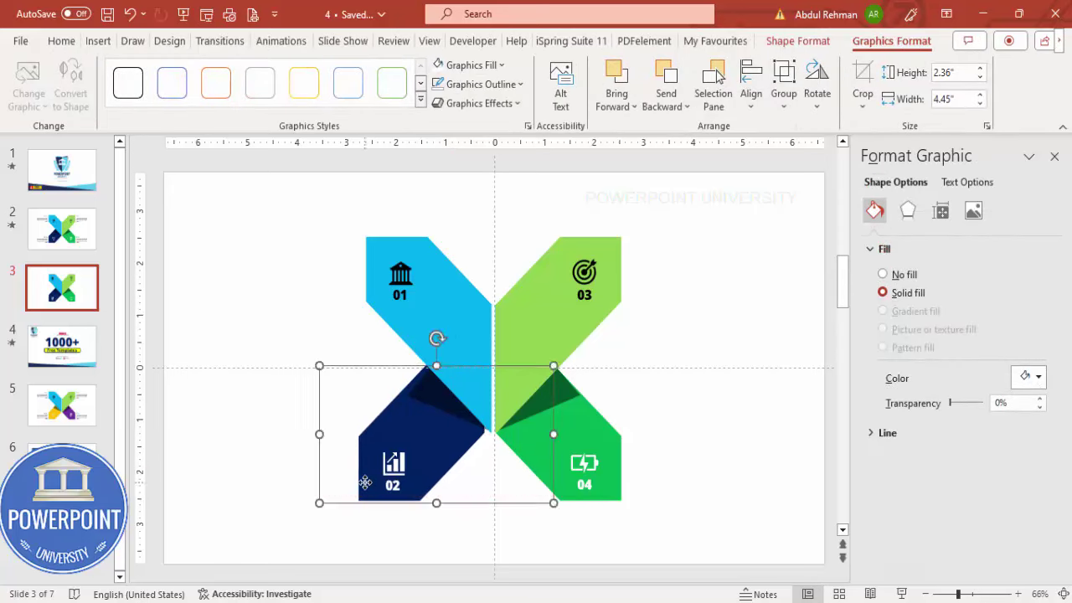
Group each green piece with its icon and number (03, 04), sending the lower green group to the back.
drag(549, 205, 607, 317)
shift+click(532, 313)
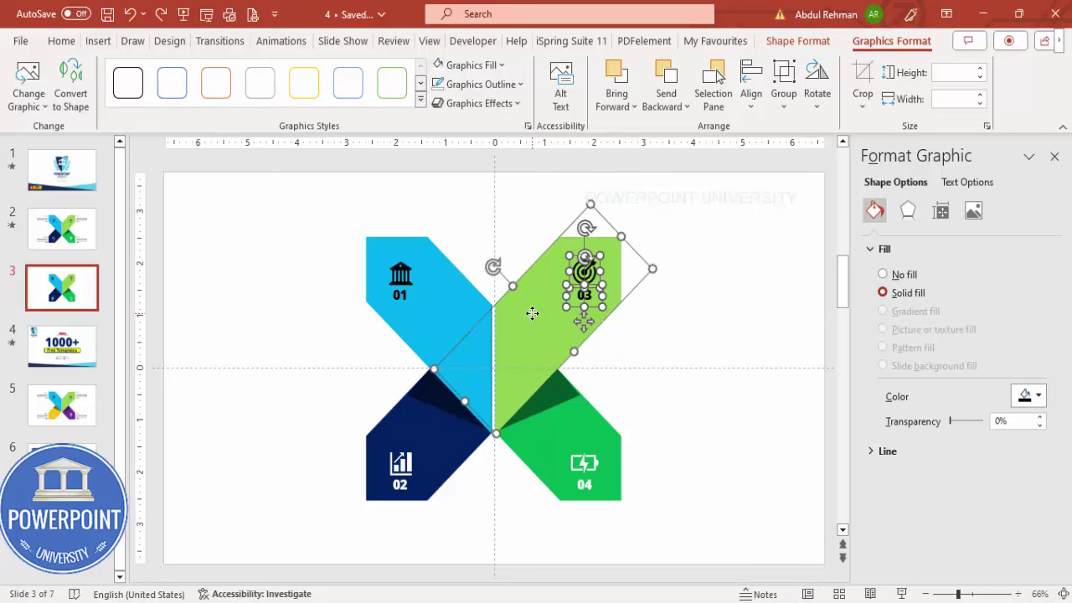
key(ctrl+g)
drag(659, 393, 523, 557)
shift+click(550, 435)
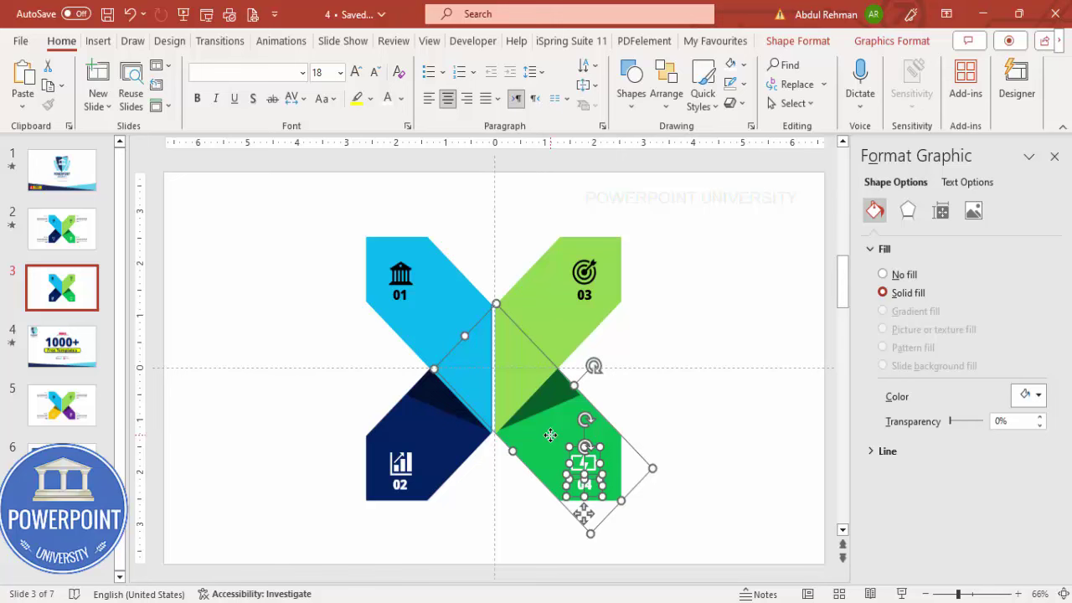
key(ctrl+g)
click(890, 40)
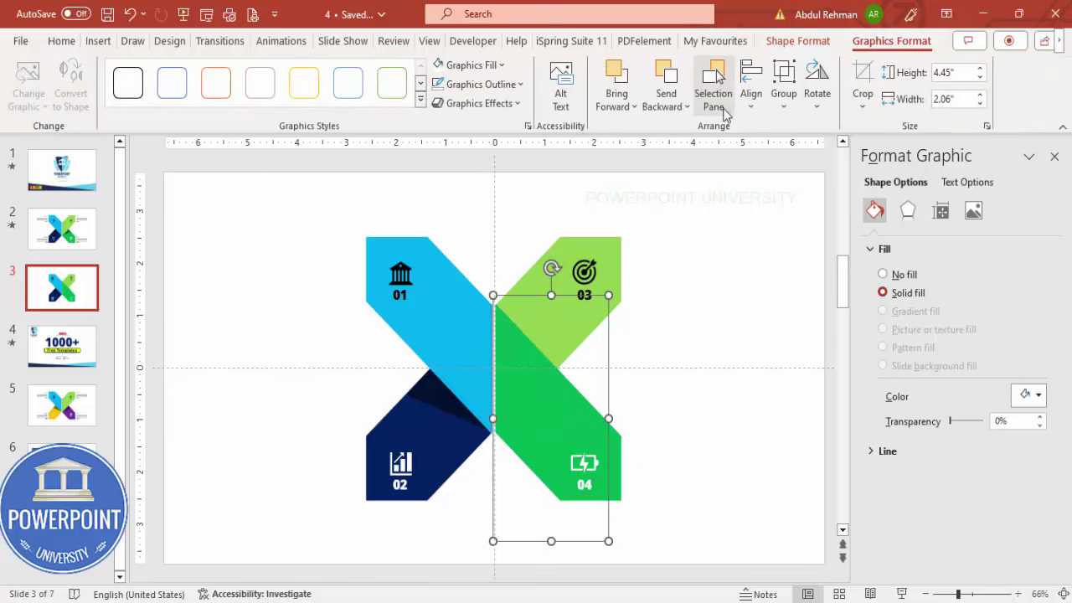
click(677, 107)
click(713, 154)
click(701, 335)
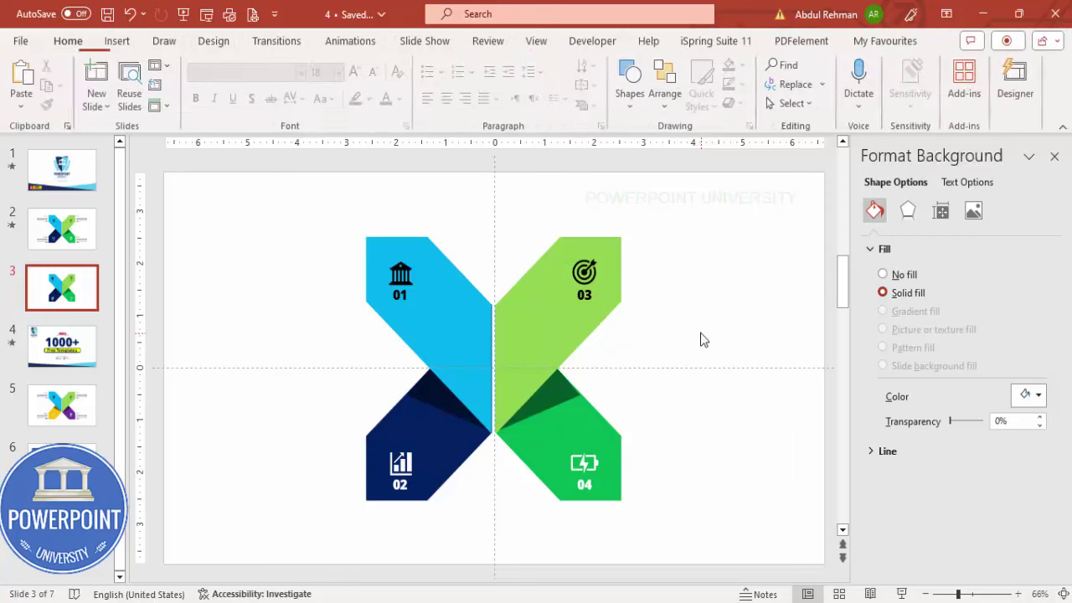